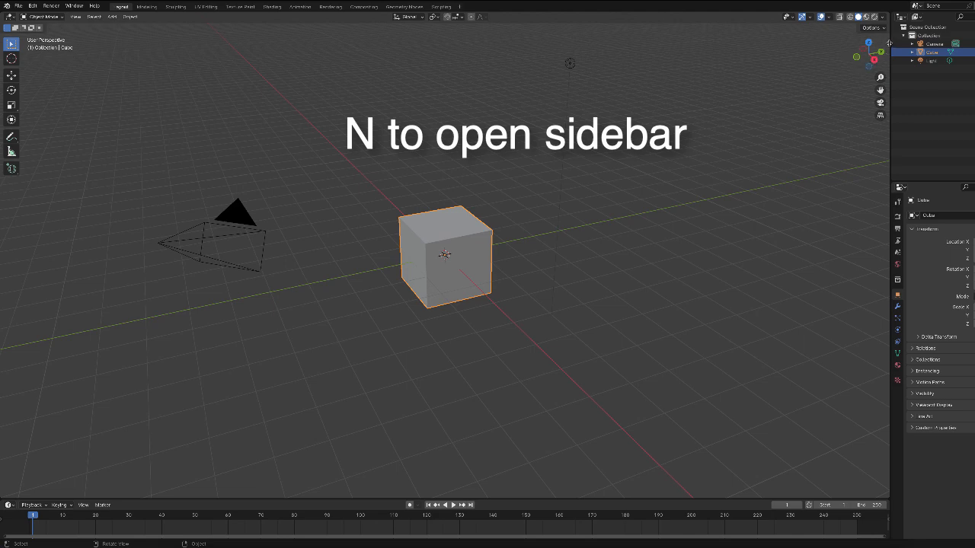
- Scale the default cube into a flat slab, setting its scale to 2.5 in Y and 0.25 in Z
key(n)
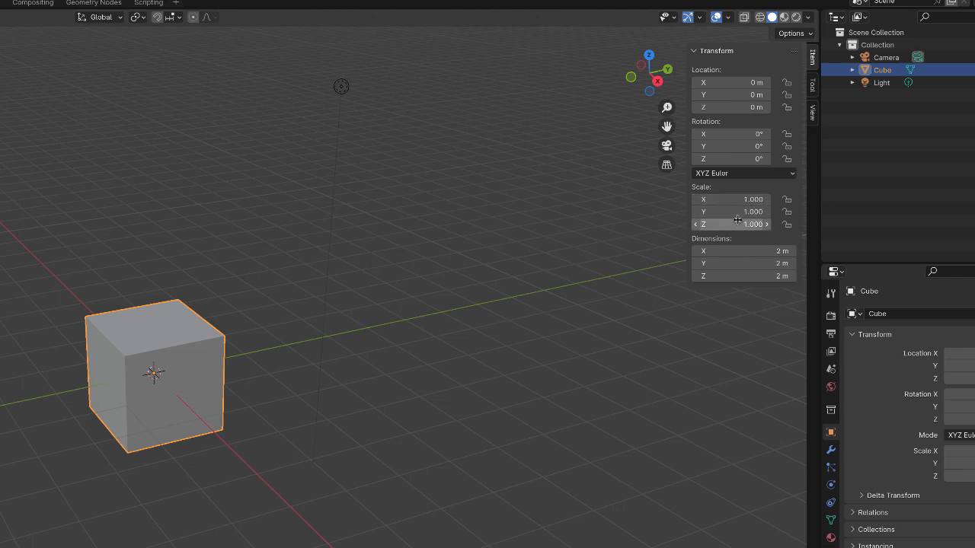
click(740, 216)
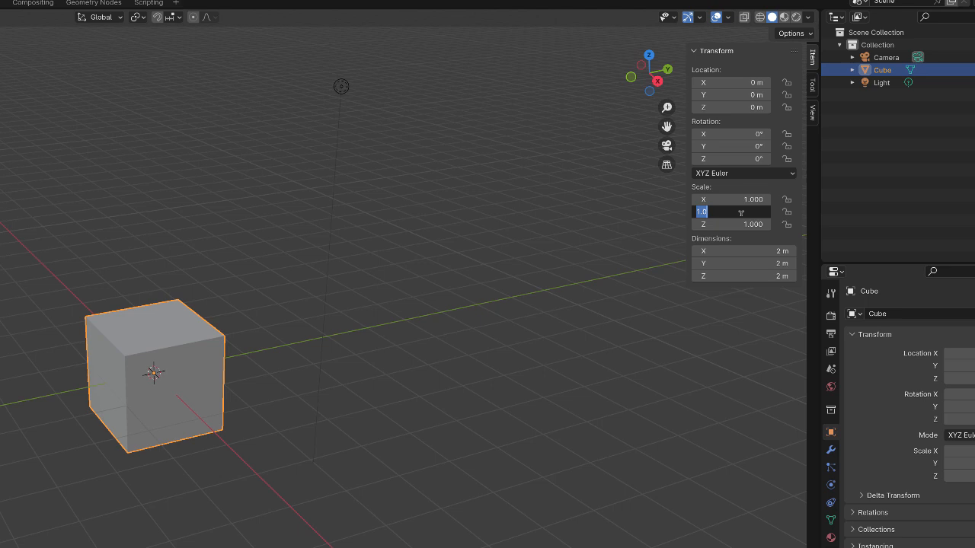
text(2.5)
key(Return)
click(740, 224)
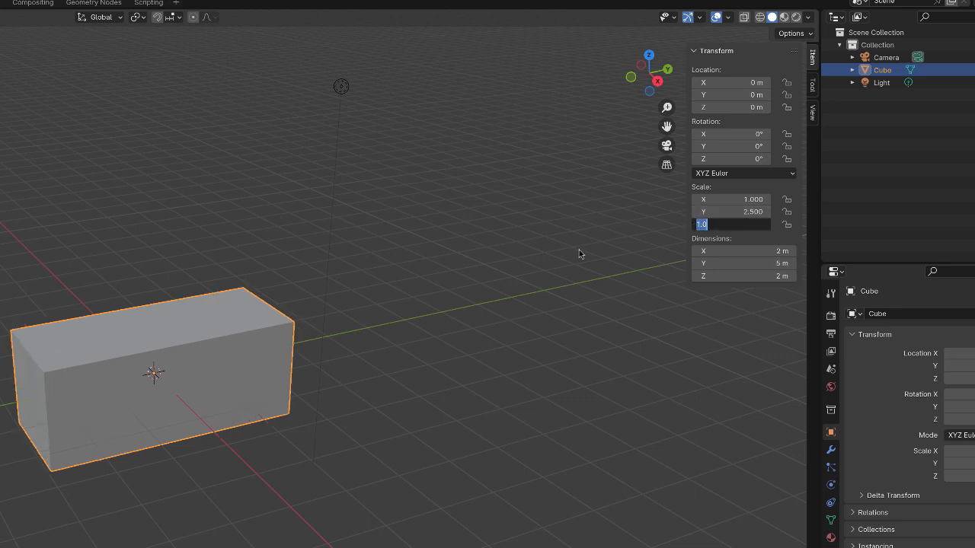
text(.2)
text(5)
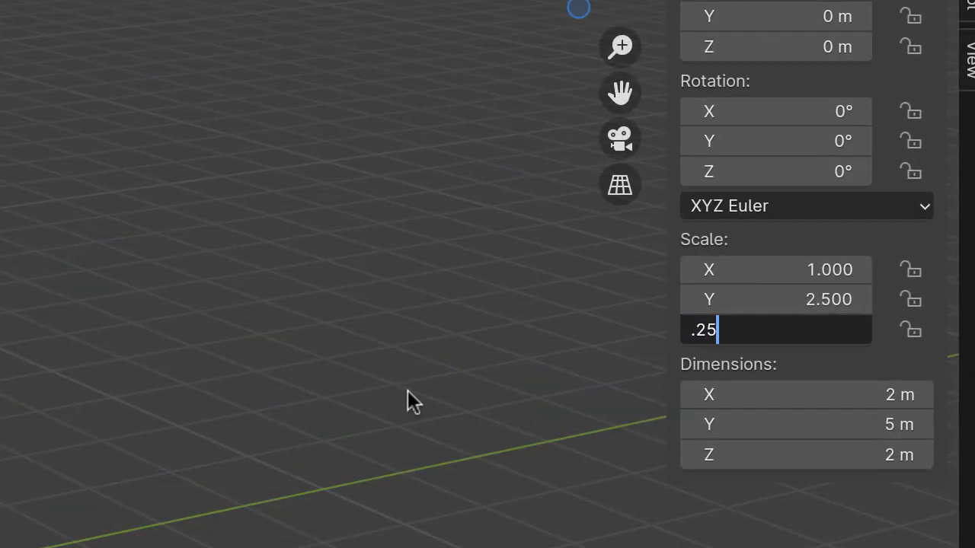
key(Return)
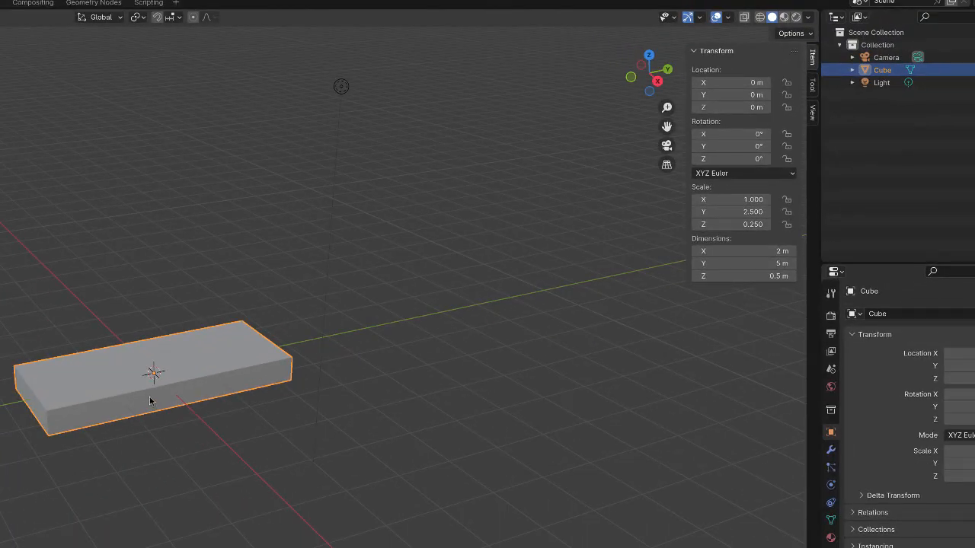
- Rename the slab object as "top"
double_click(881, 70)
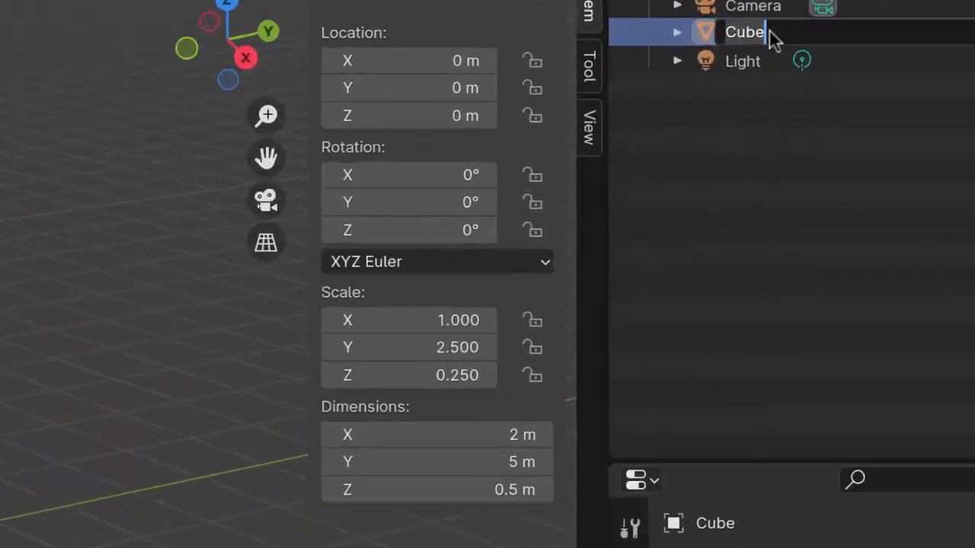
key(BackSpace)
text(top)
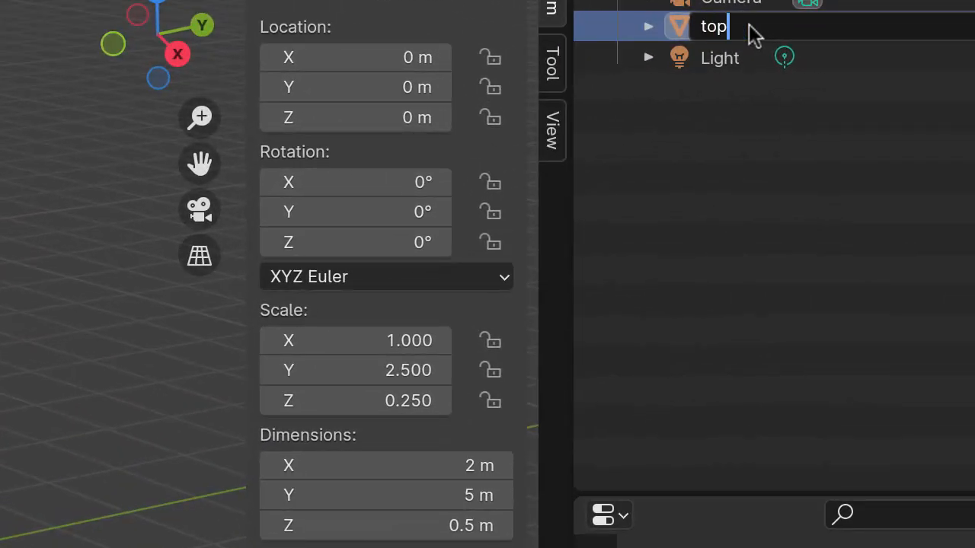
key(Return)
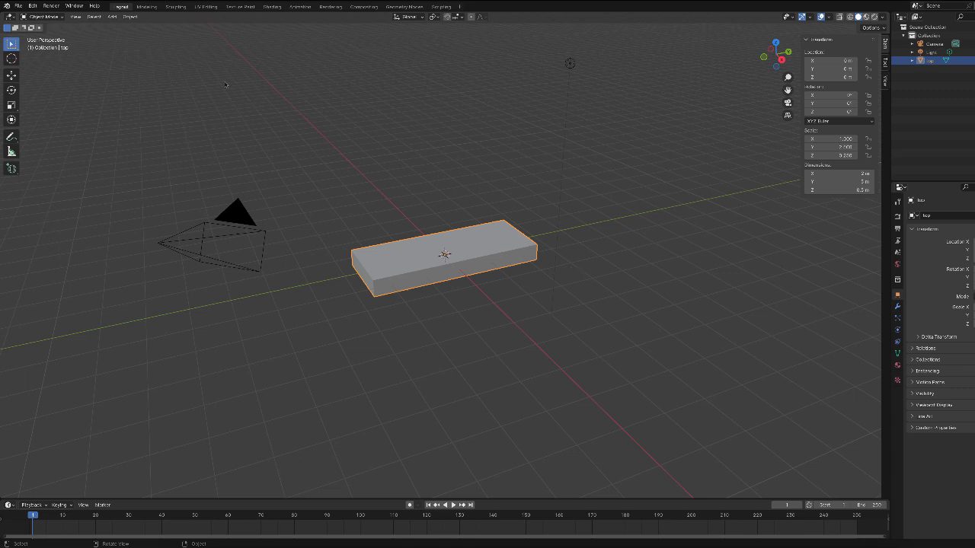
- Switch the viewport to the top orthographic view and fit the whole slab in view
click(78, 17)
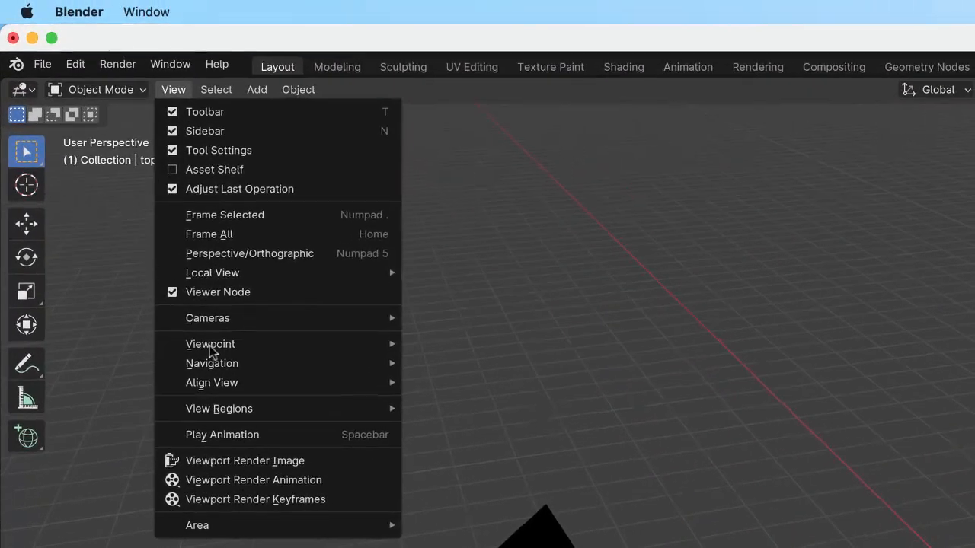
mouse_move(103, 129)
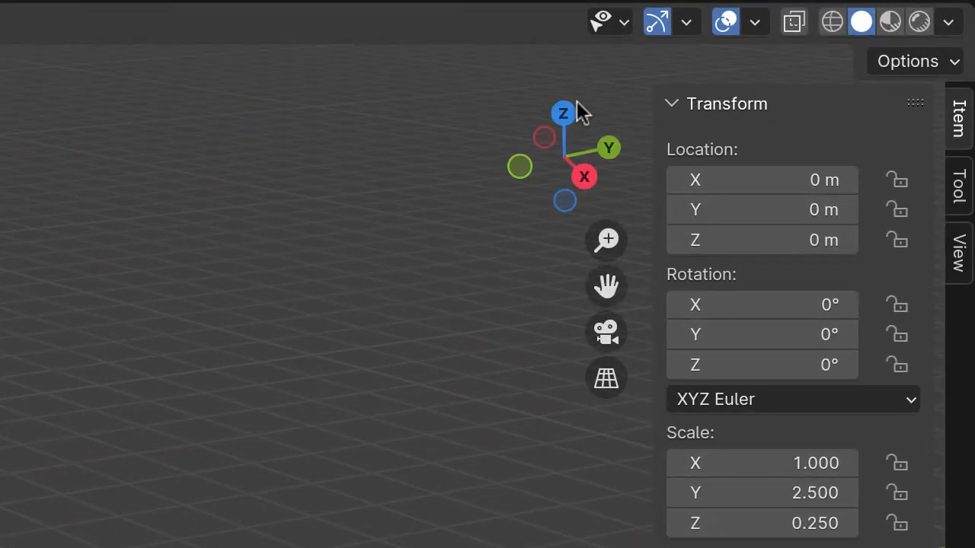
click(562, 113)
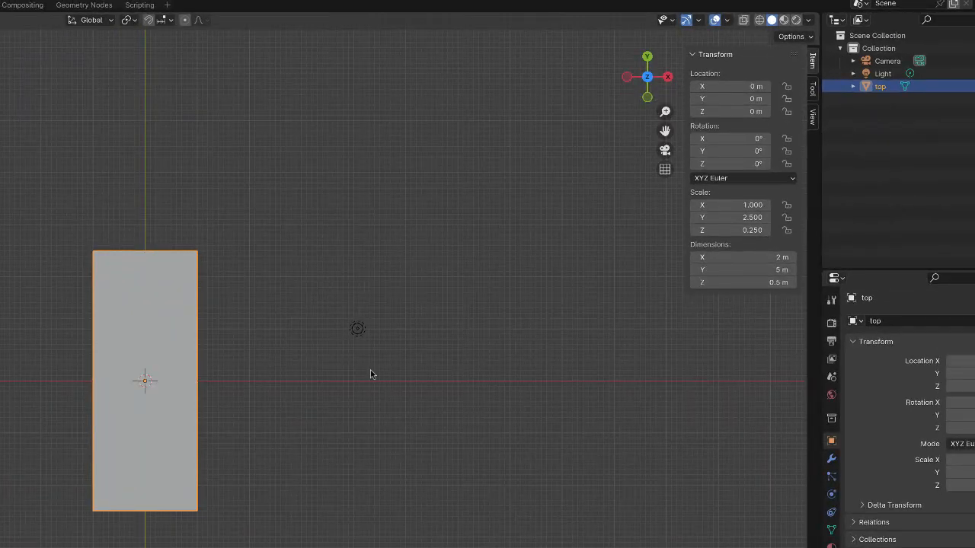
scroll(312, 378, down, 1)
scroll(312, 381, down, 1)
scroll(312, 380, up, 2)
scroll(312, 381, up, 3)
scroll(312, 378, up, 3)
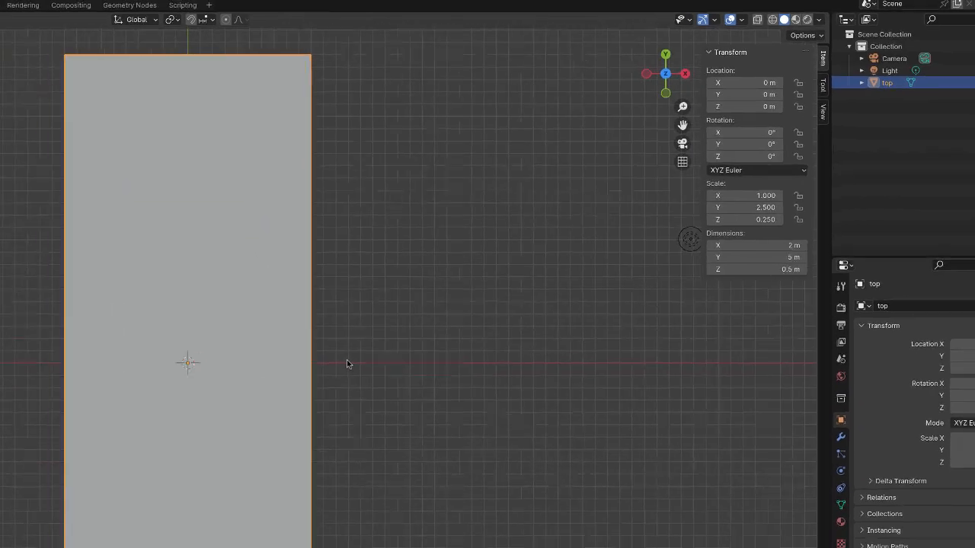
scroll(594, 249, down, 1)
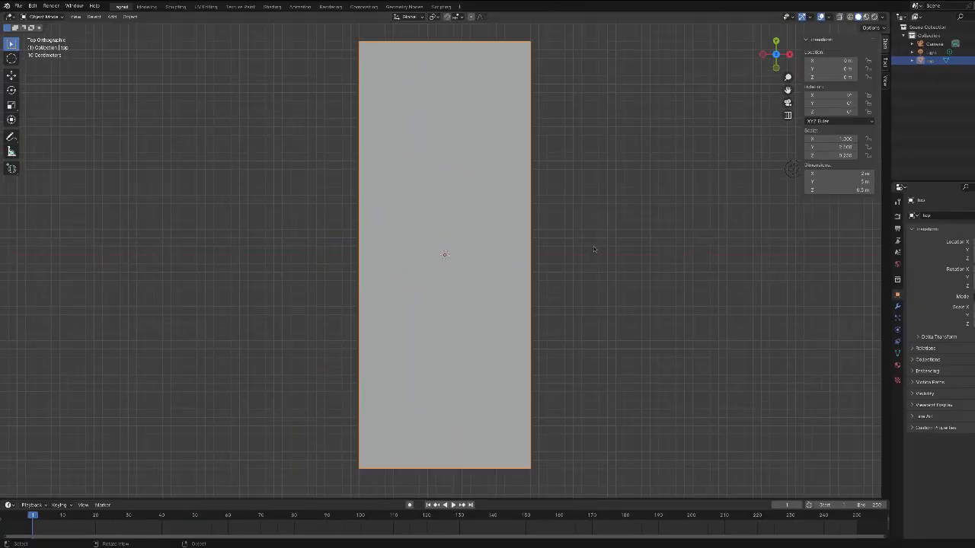
scroll(594, 249, down, 1)
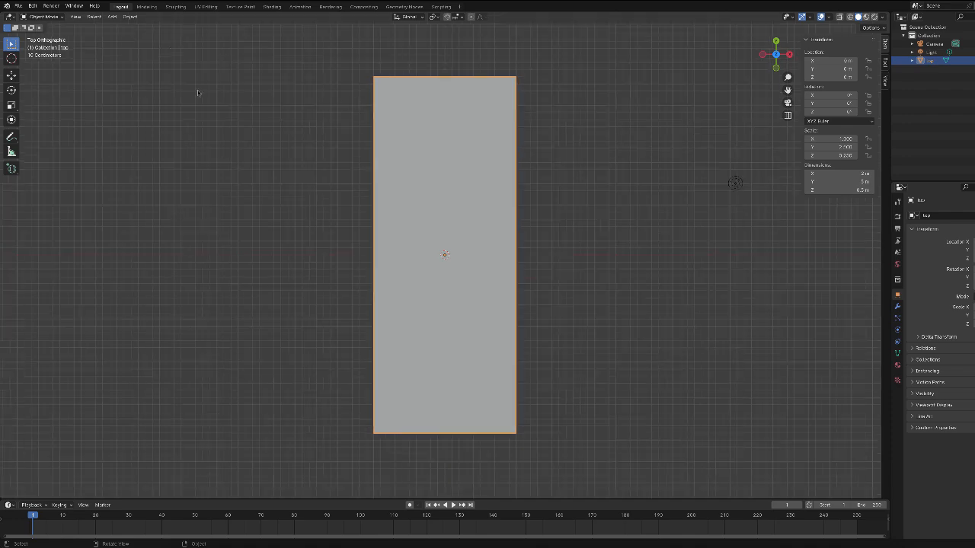
- Add a new mesh cube to the scene and rename it "leg"
click(113, 16)
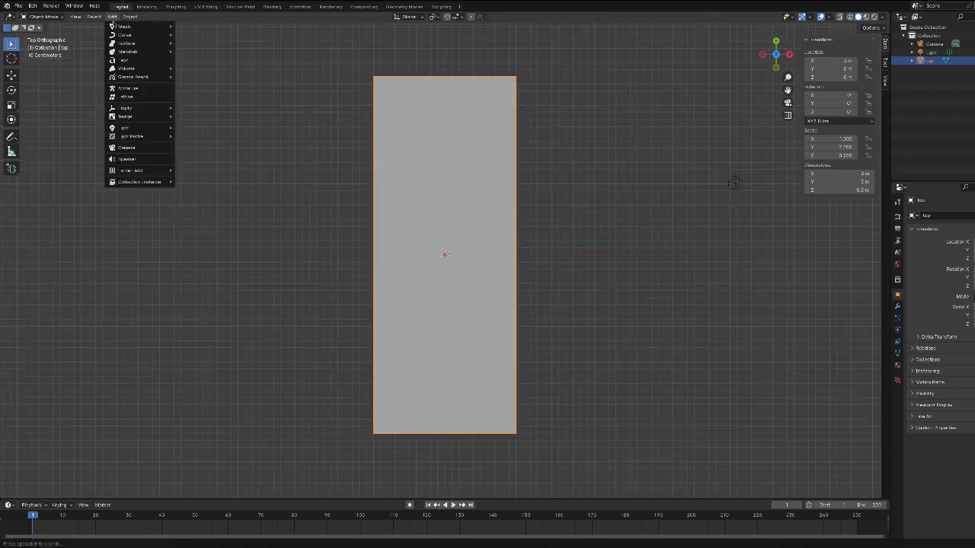
mouse_move(120, 27)
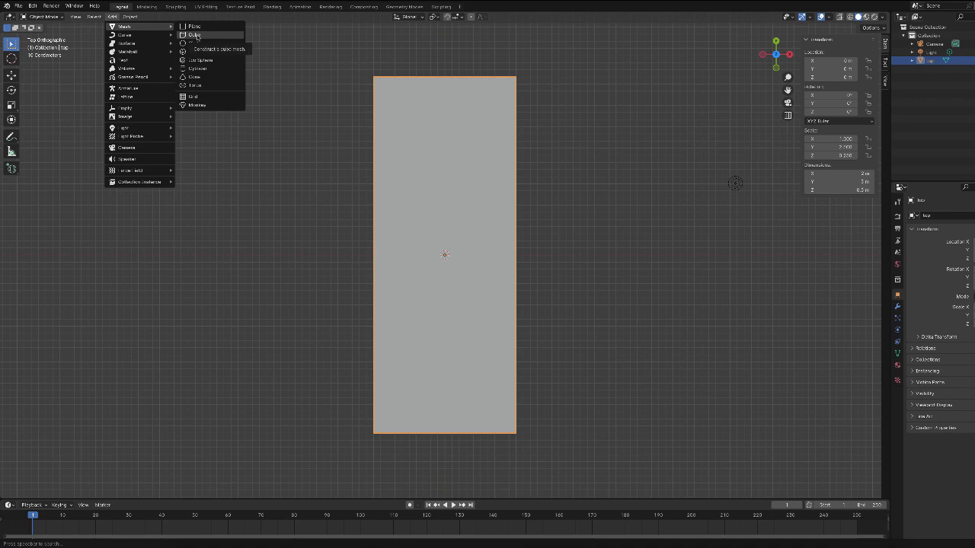
click(195, 35)
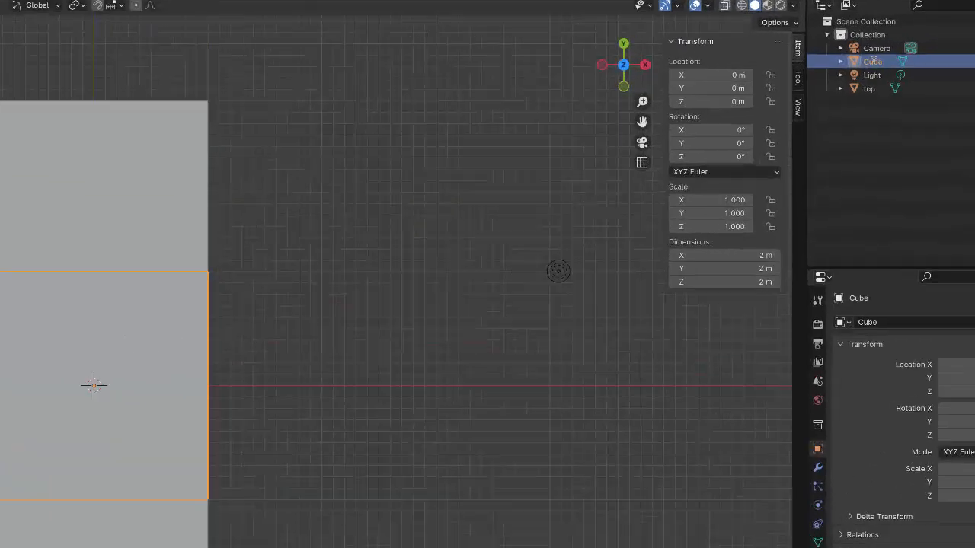
double_click(941, 52)
key(BackSpace)
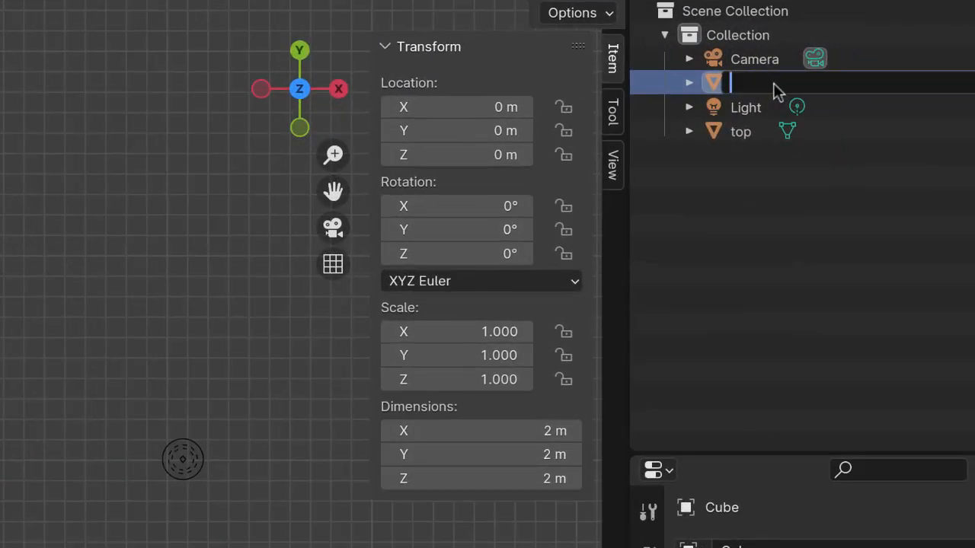
text(leg)
key(Return)
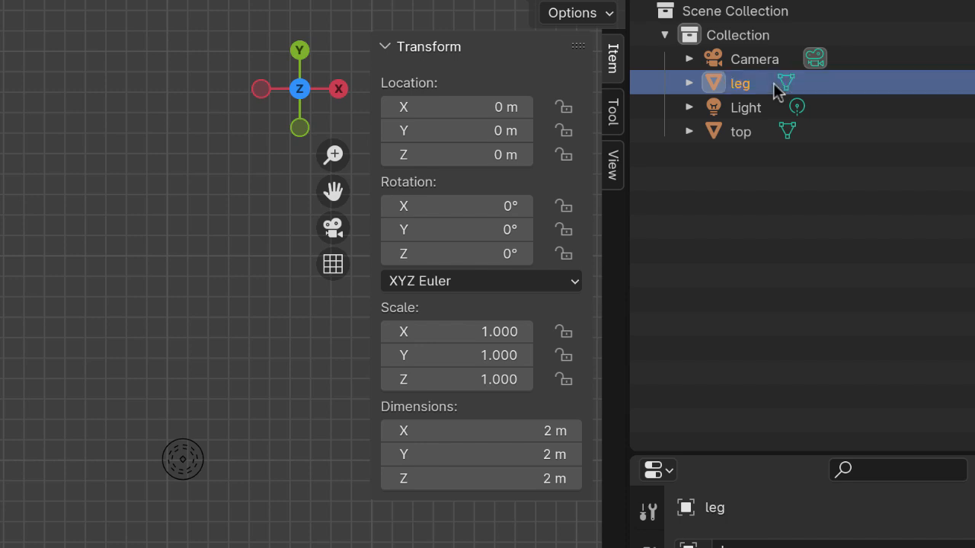
- Set the leg's scale to 0.25 in both X and Y
click(498, 332)
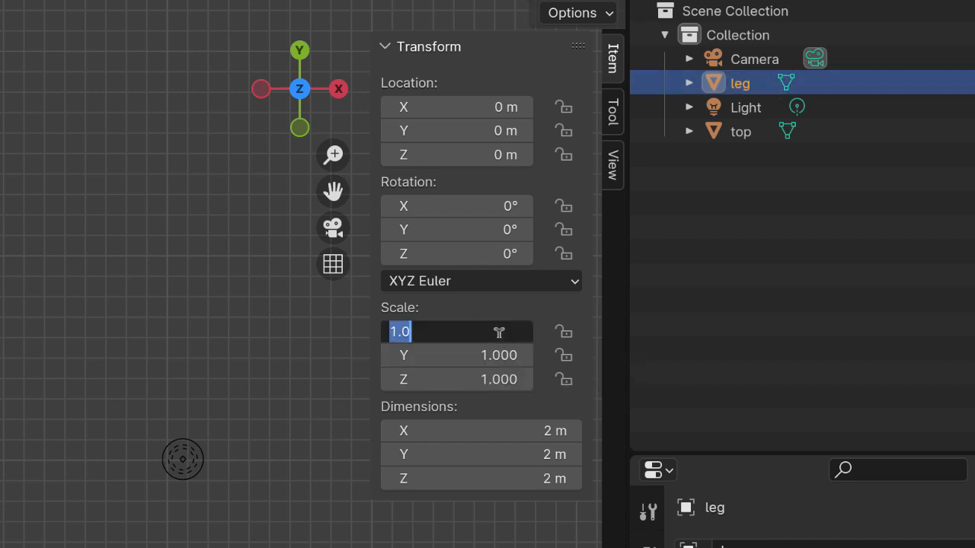
key(BackSpace)
text(.25)
key(Return)
click(483, 355)
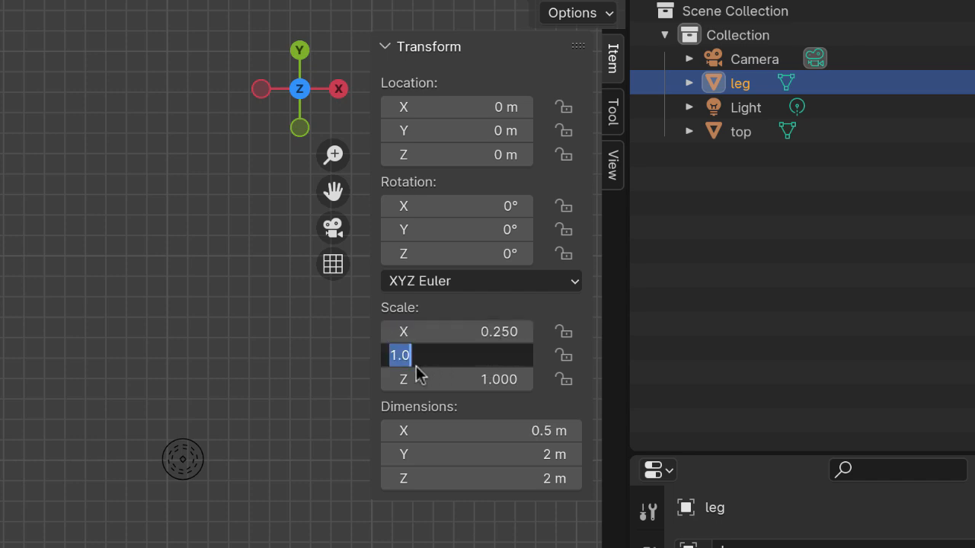
key(BackSpace)
text(.25)
key(Return)
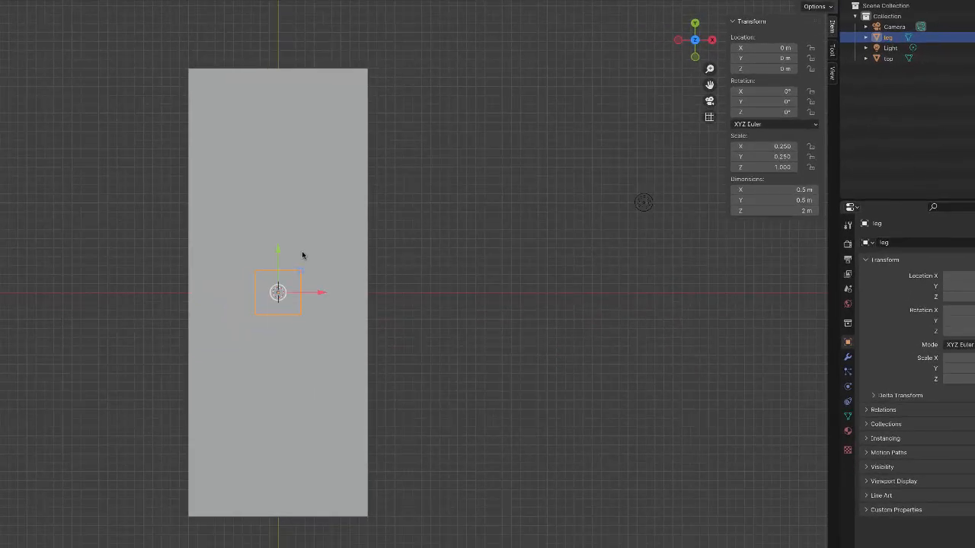
- Move the leg into the slab's corner at negative X and positive Y, setting its location to X -0.75 m and Y 2.25 m
drag(278, 251, 281, 50)
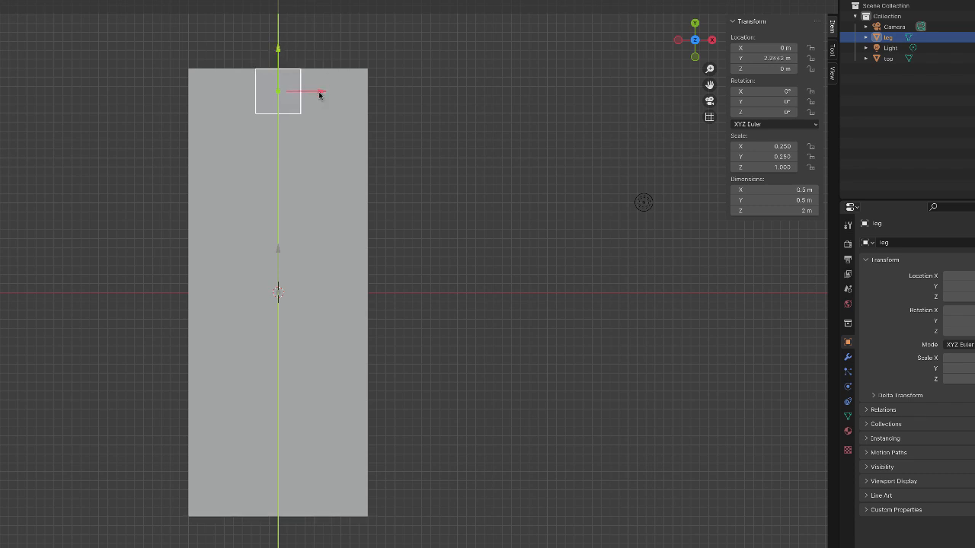
drag(317, 94, 249, 93)
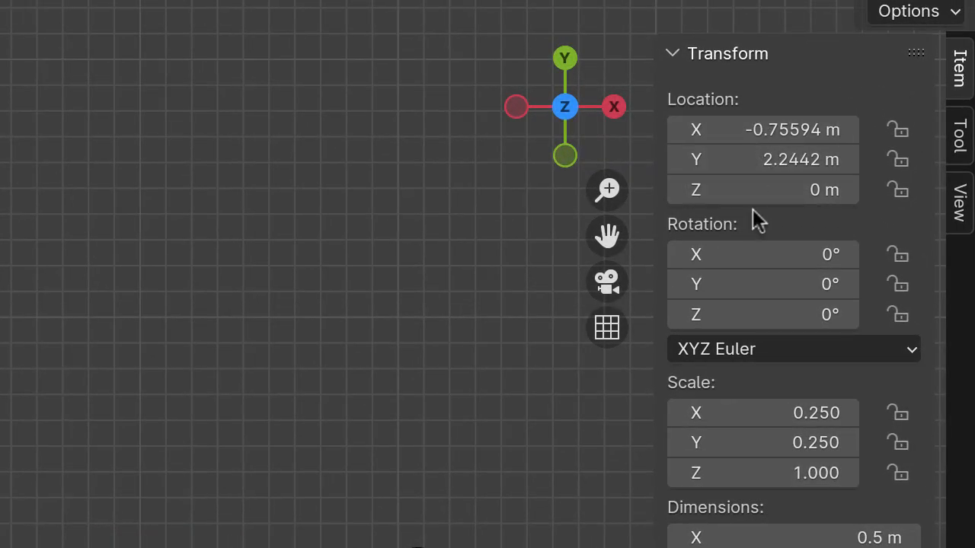
click(750, 131)
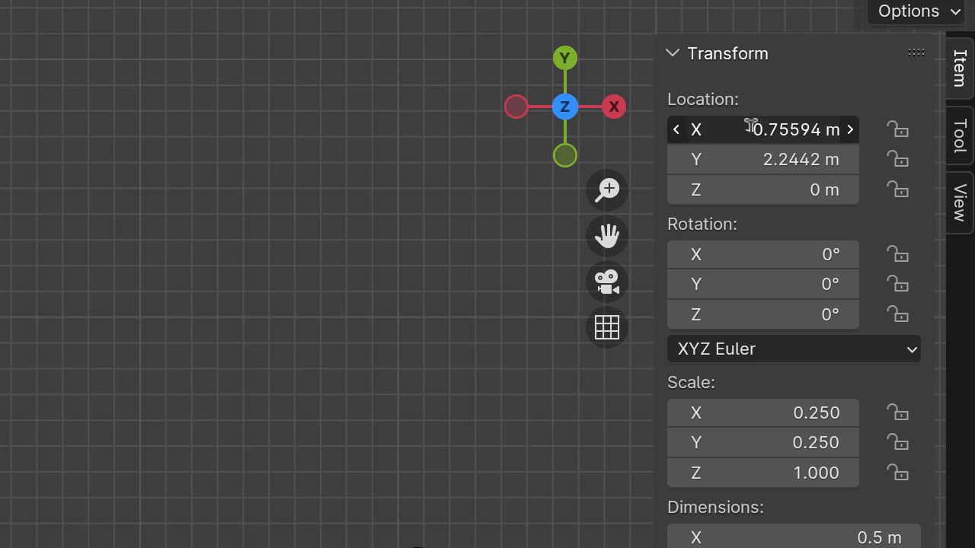
text(-)
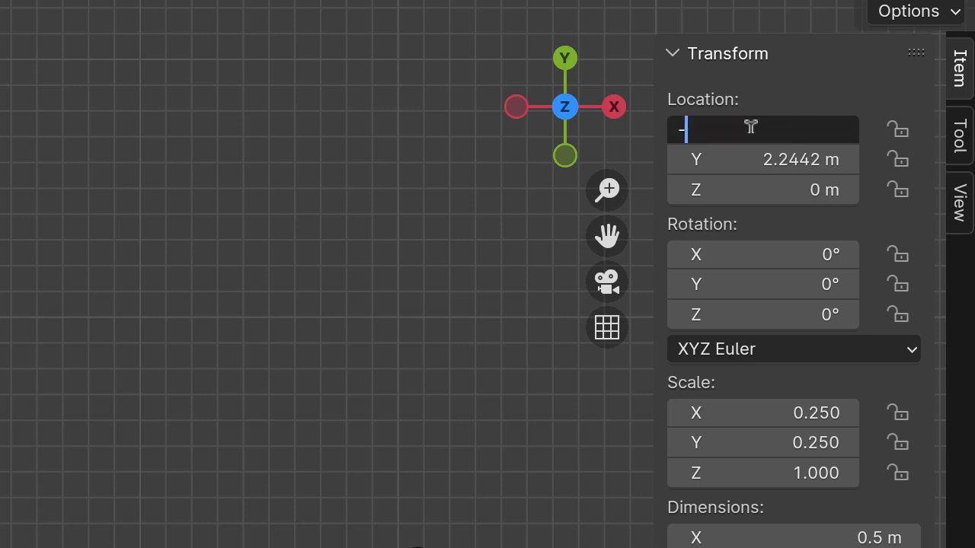
text(.75)
key(Return)
click(789, 161)
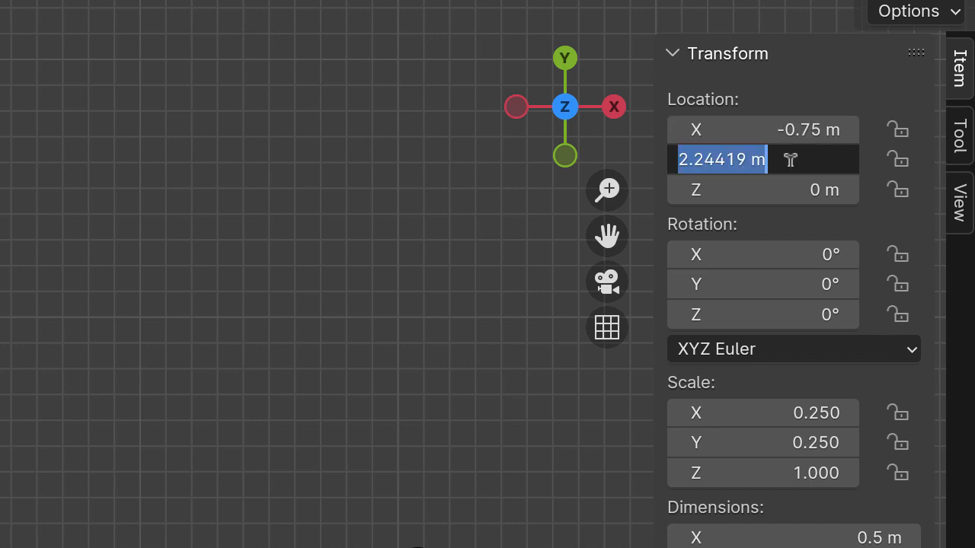
text(2.25)
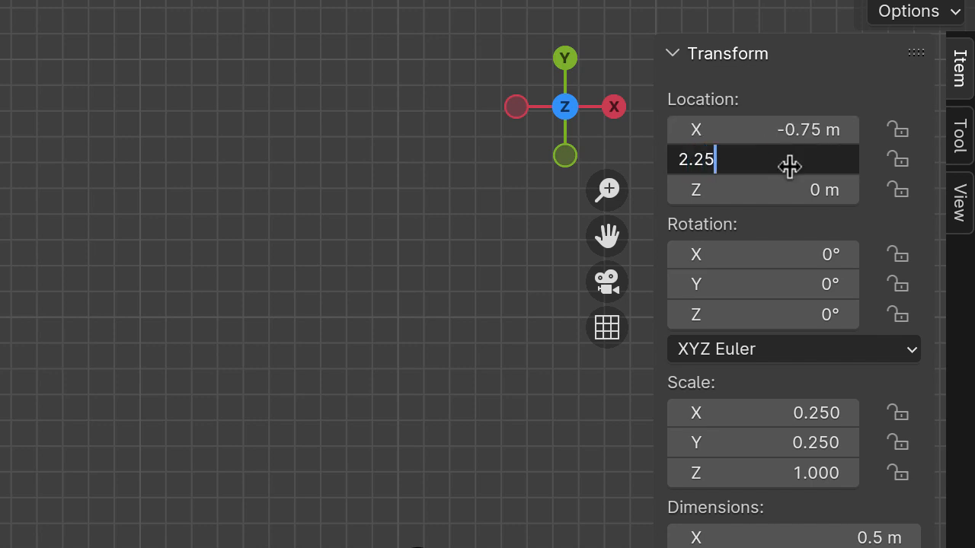
key(Return)
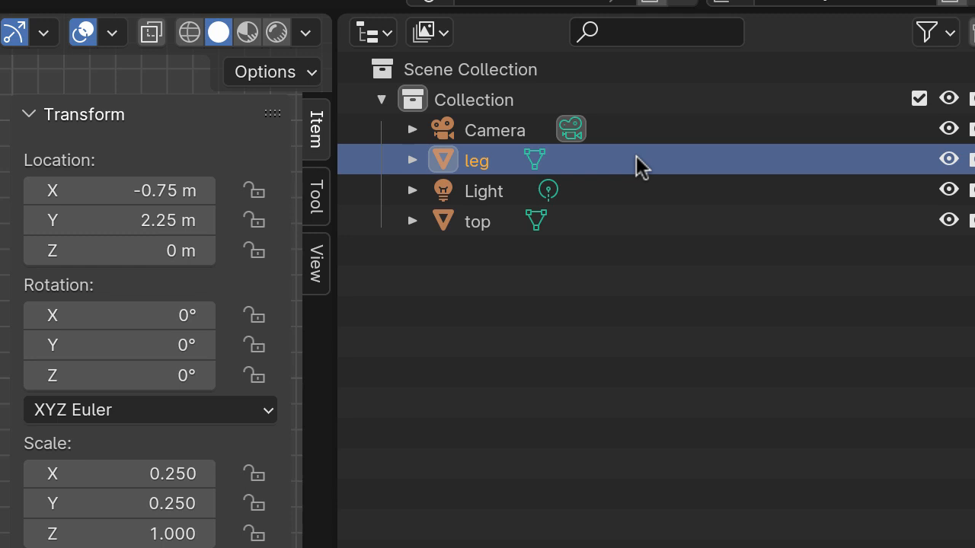
- Copy the leg object and paste a duplicate of it into the collection
right_click(636, 158)
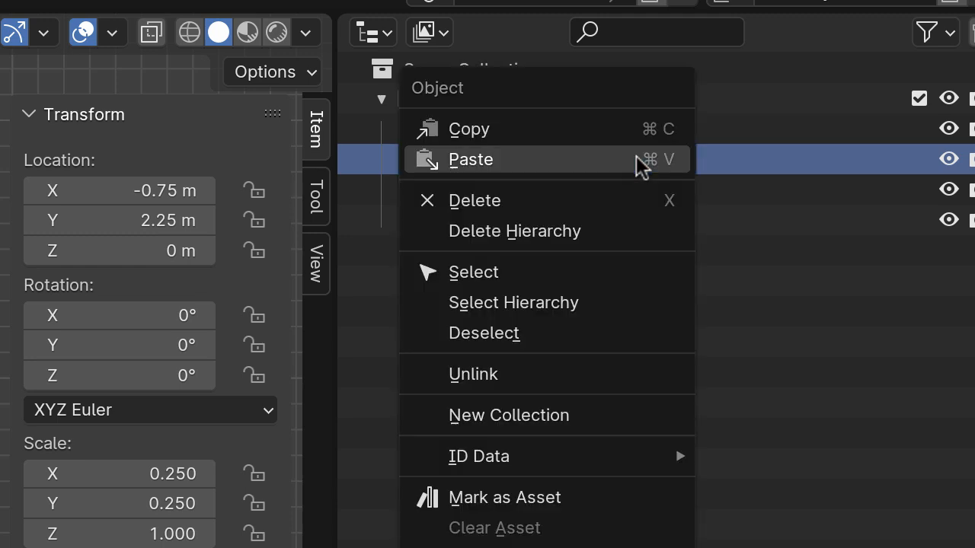
click(525, 134)
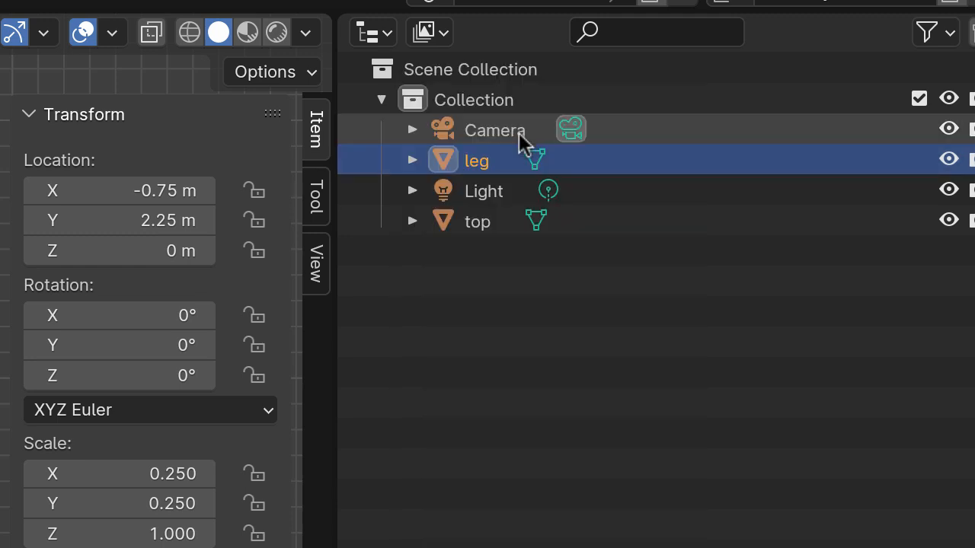
right_click(642, 160)
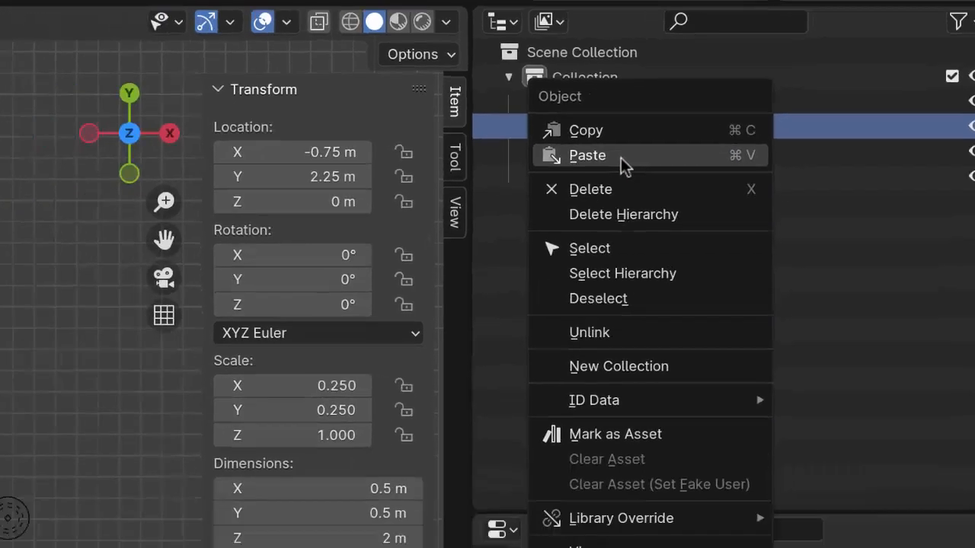
click(620, 157)
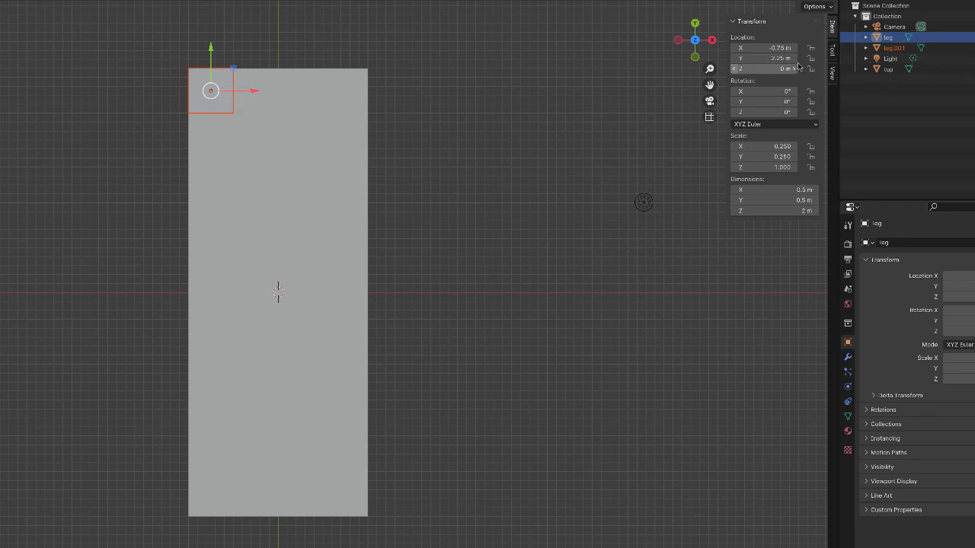
- Move leg.001 across to the slab's corner at positive X and positive Y, setting its X location to 0.75 m
click(889, 49)
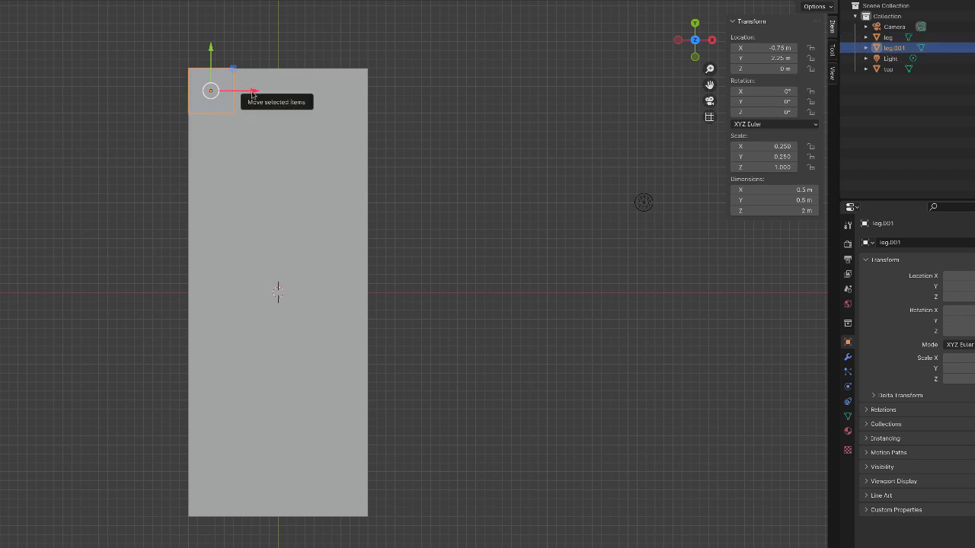
drag(252, 94, 387, 97)
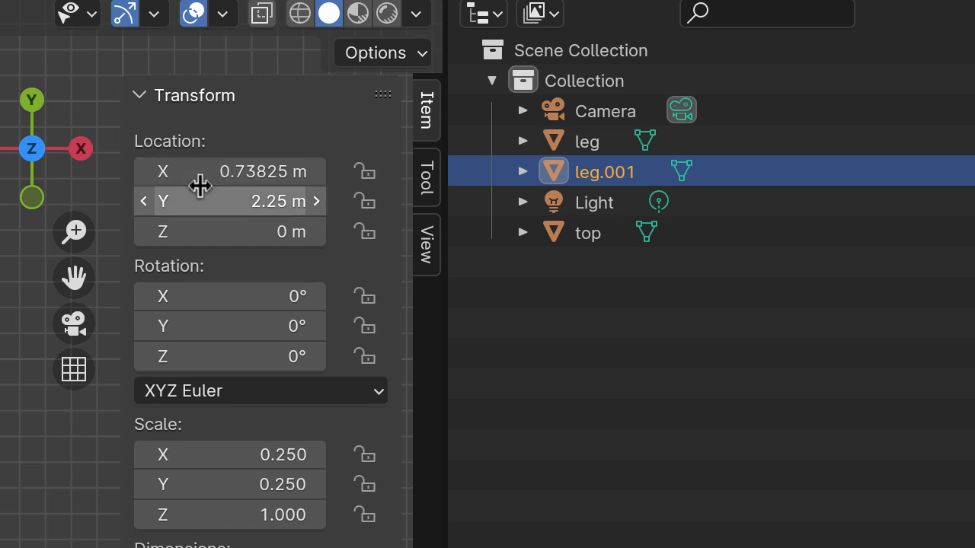
click(233, 176)
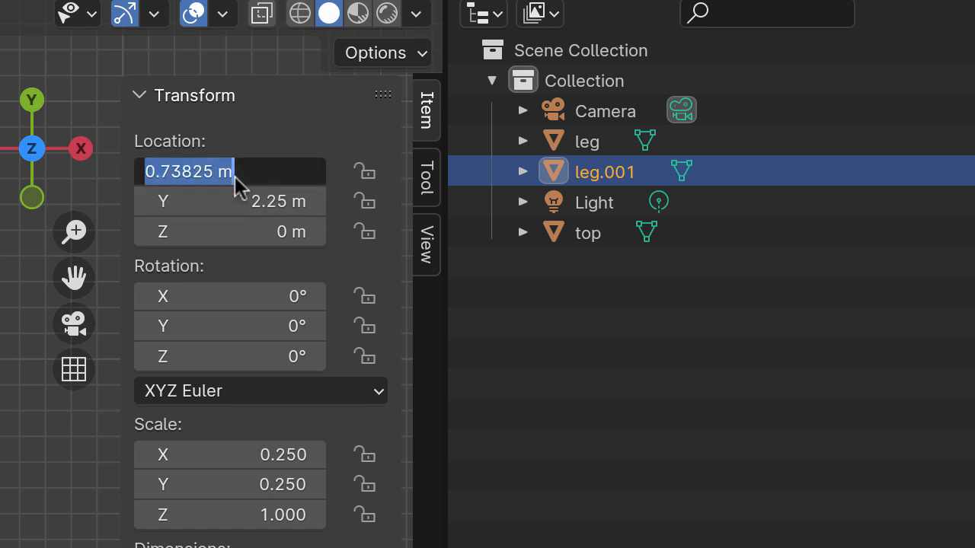
text(.75)
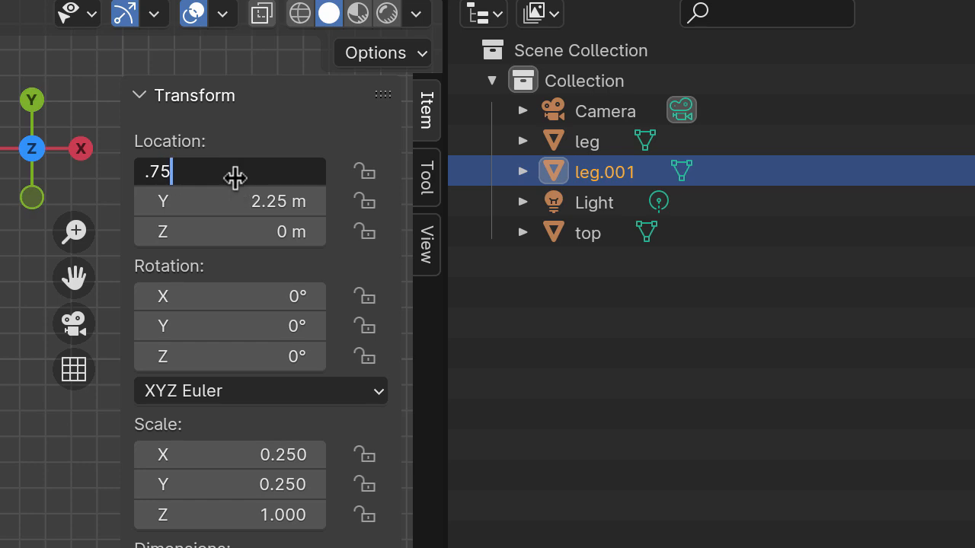
key(Return)
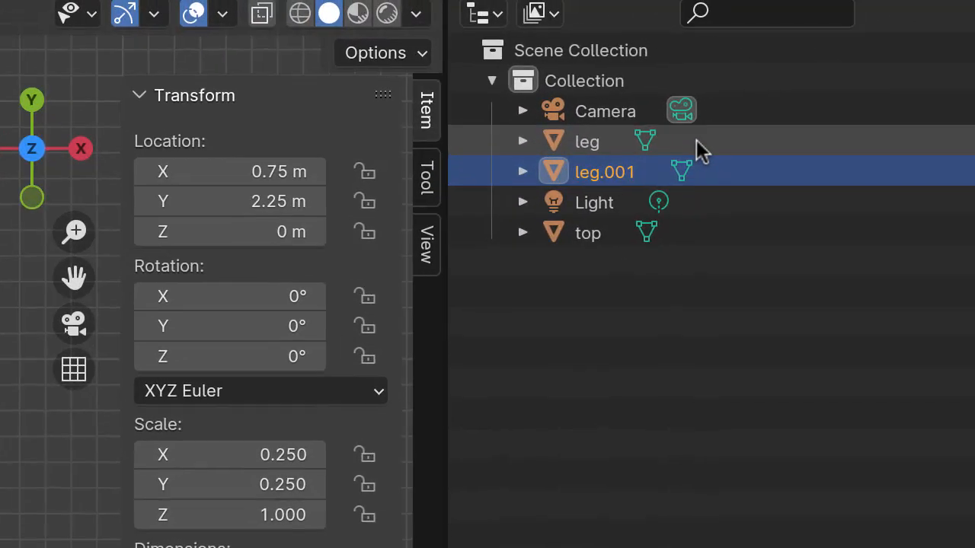
- Copy both leg and leg.001 together and paste the duplicates into the collection
click(783, 102)
shift+click(713, 174)
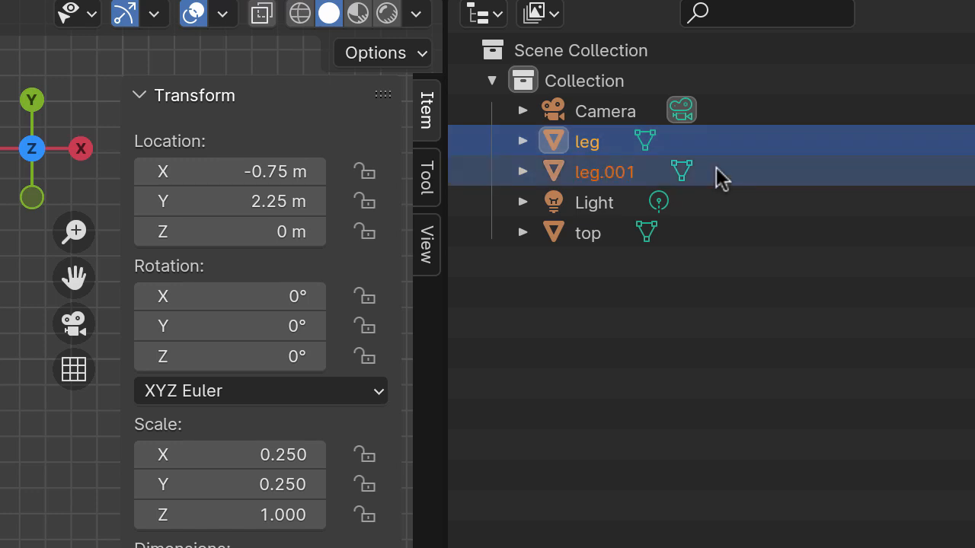
right_click(716, 168)
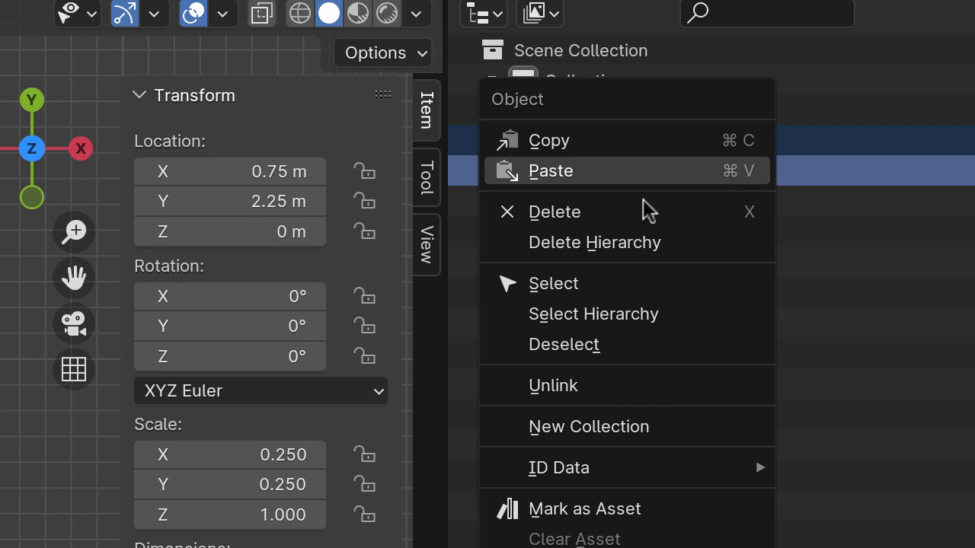
click(580, 140)
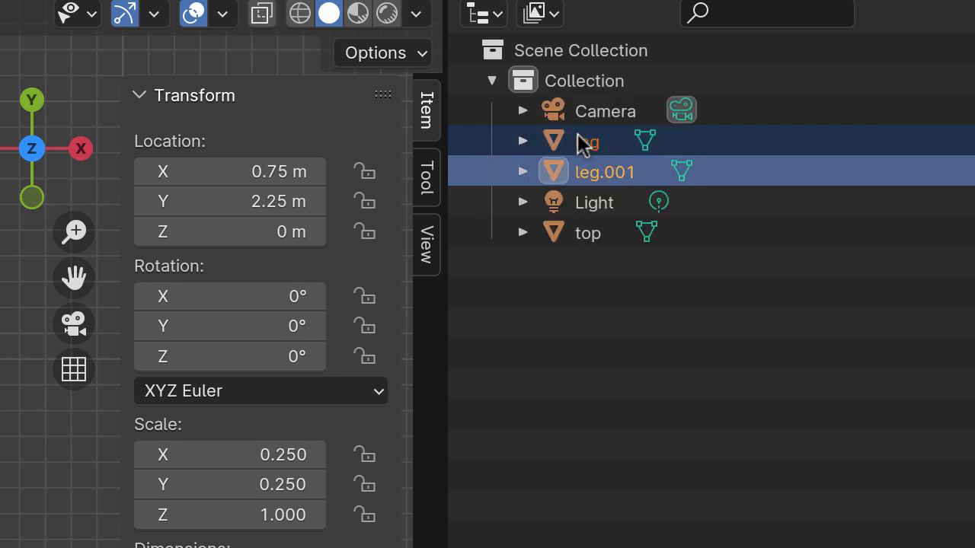
right_click(783, 165)
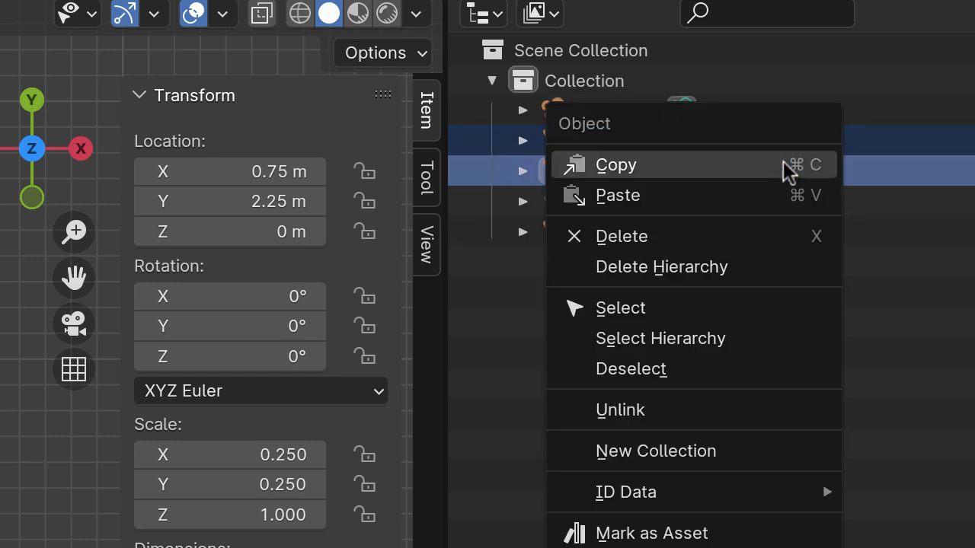
click(652, 198)
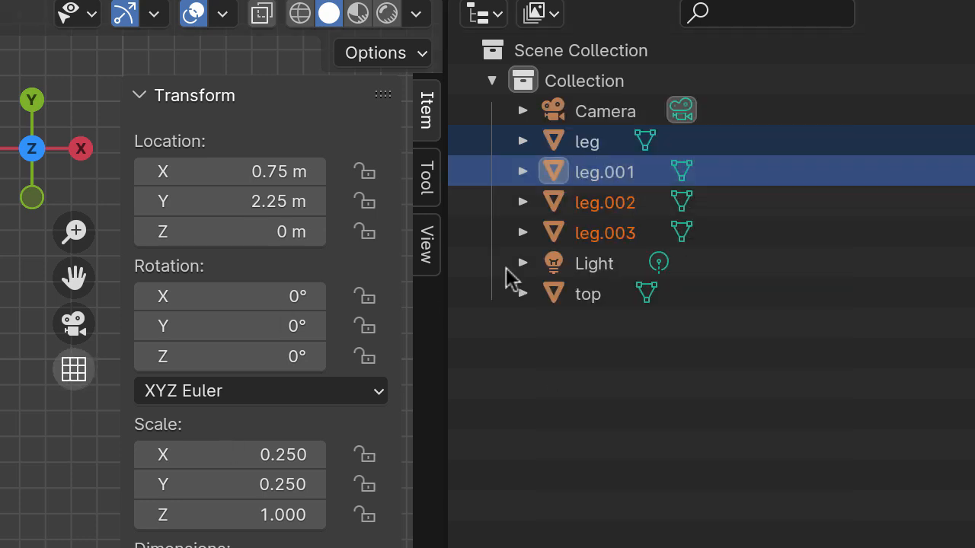
- Move leg.002 and leg.003 together along Y to the slab's opposite end, to about Y -2.23 m
click(598, 206)
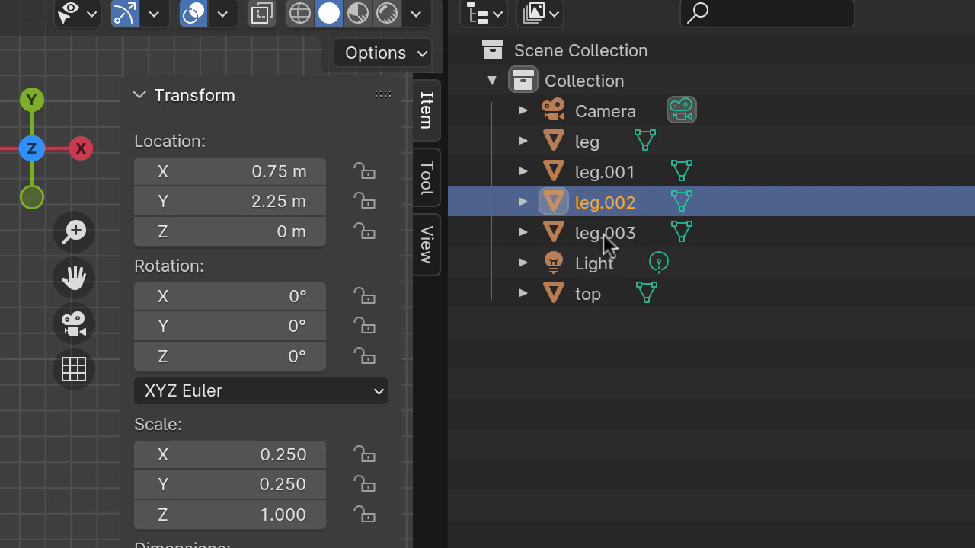
ctrl+click(611, 242)
ctrl+click(655, 214)
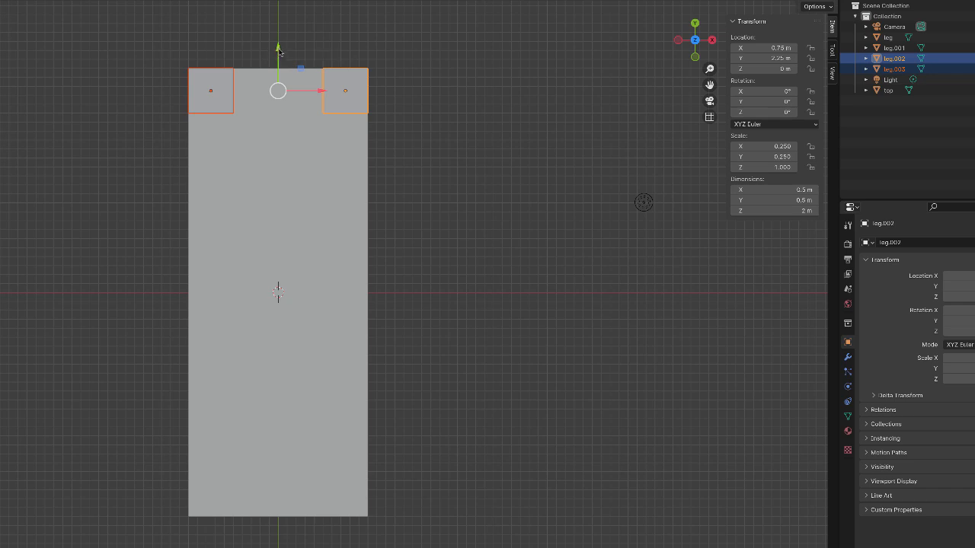
drag(281, 65, 287, 450)
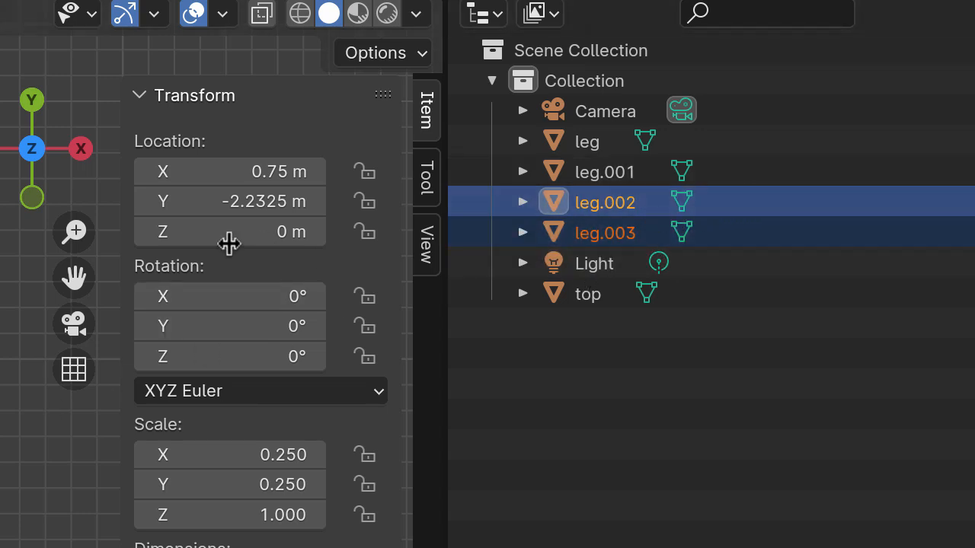
- Set the Y location of leg.002 to -2.25 m
click(761, 196)
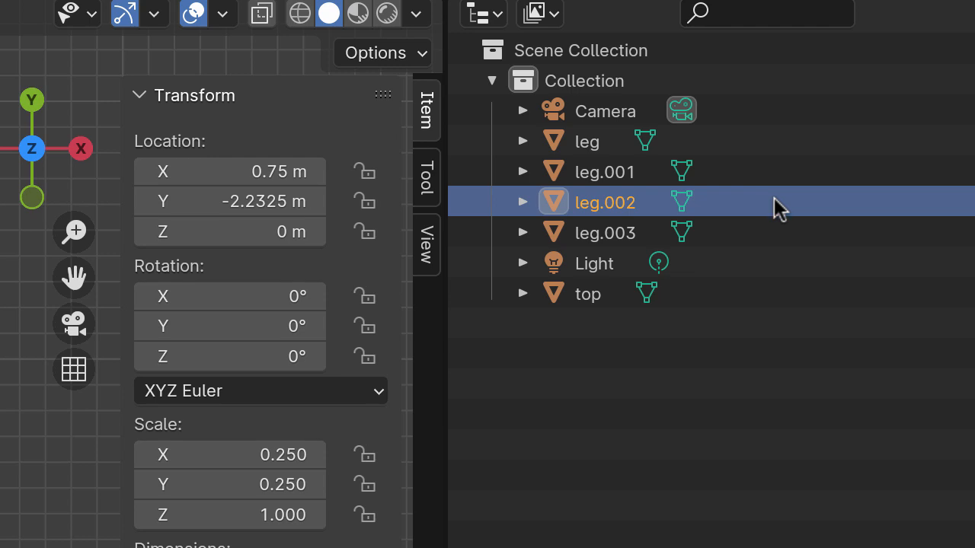
click(255, 210)
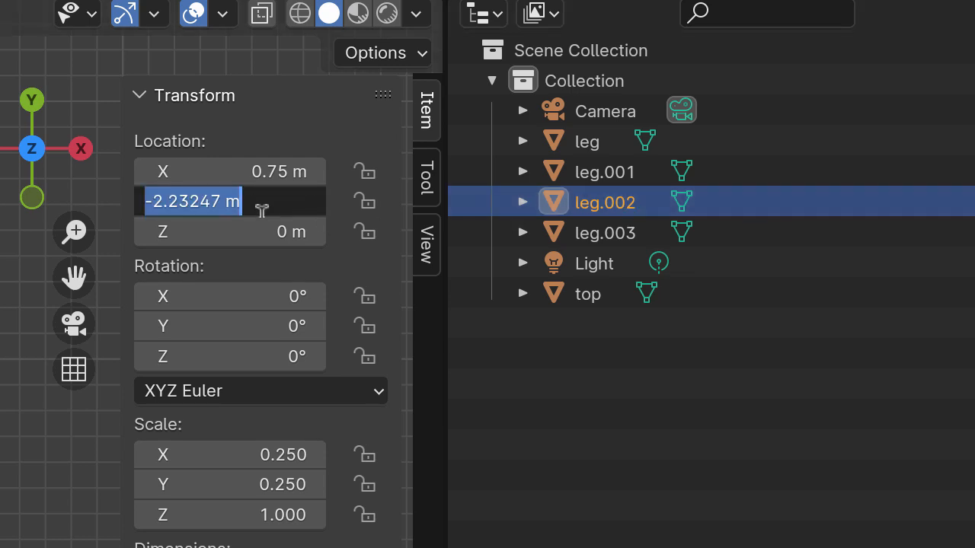
text(-2)
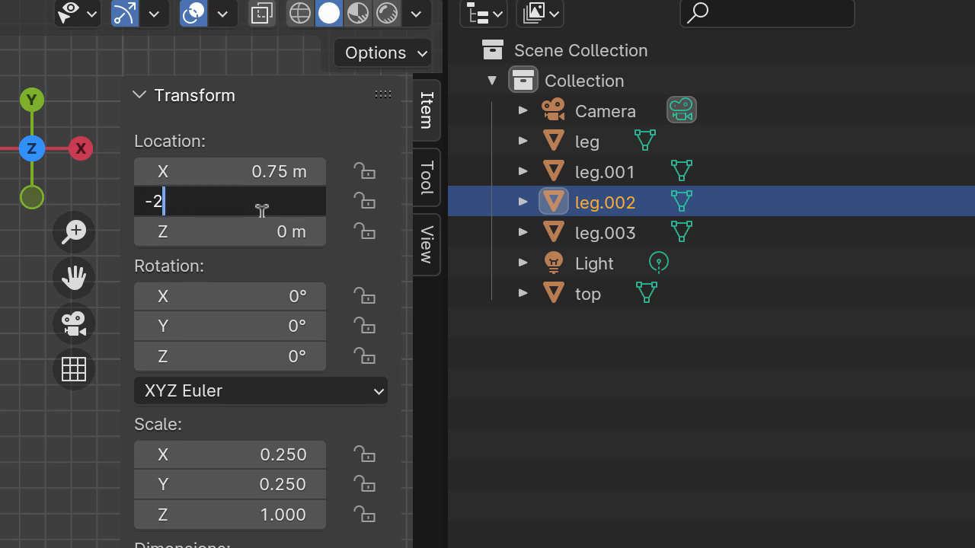
text(.25)
key(Return)
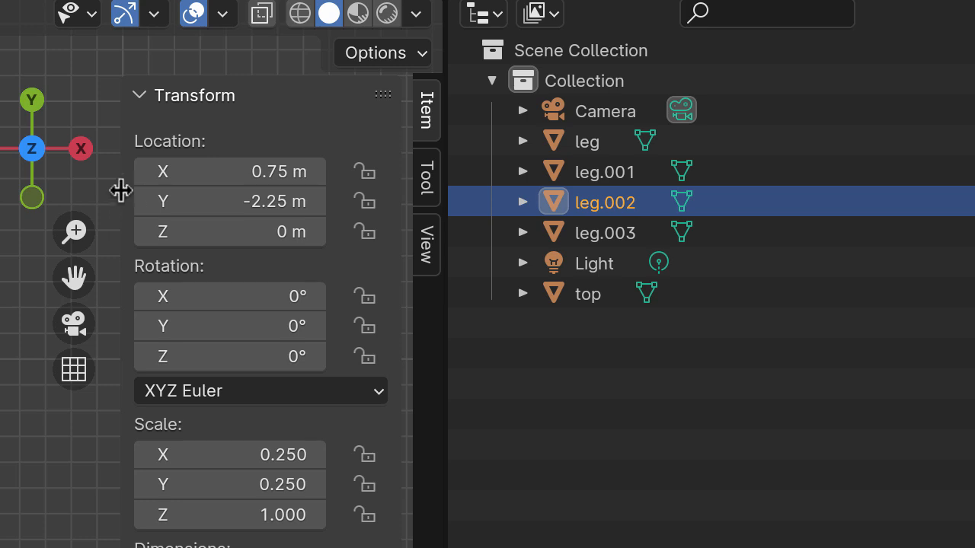
- Set the Y location of leg.003 to -2.25 m
click(611, 235)
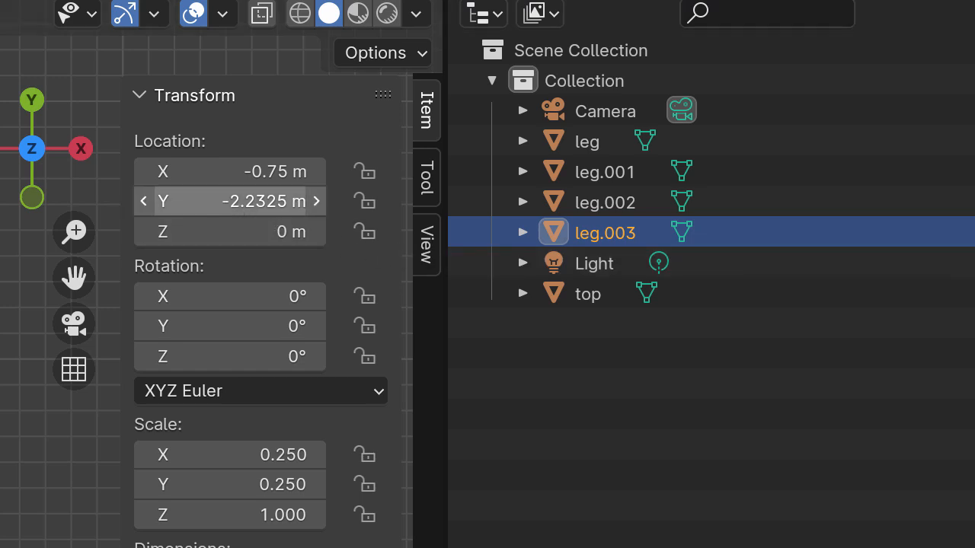
click(229, 207)
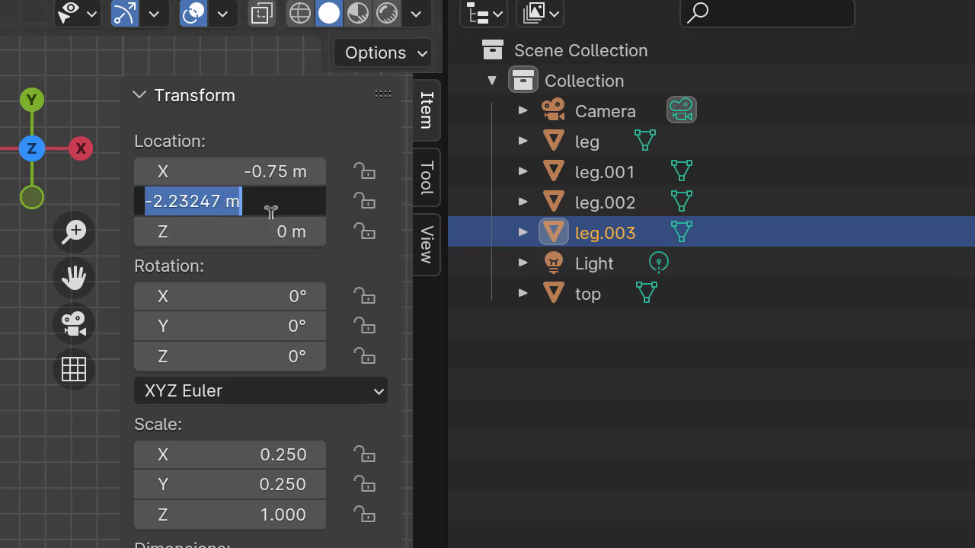
text(-)
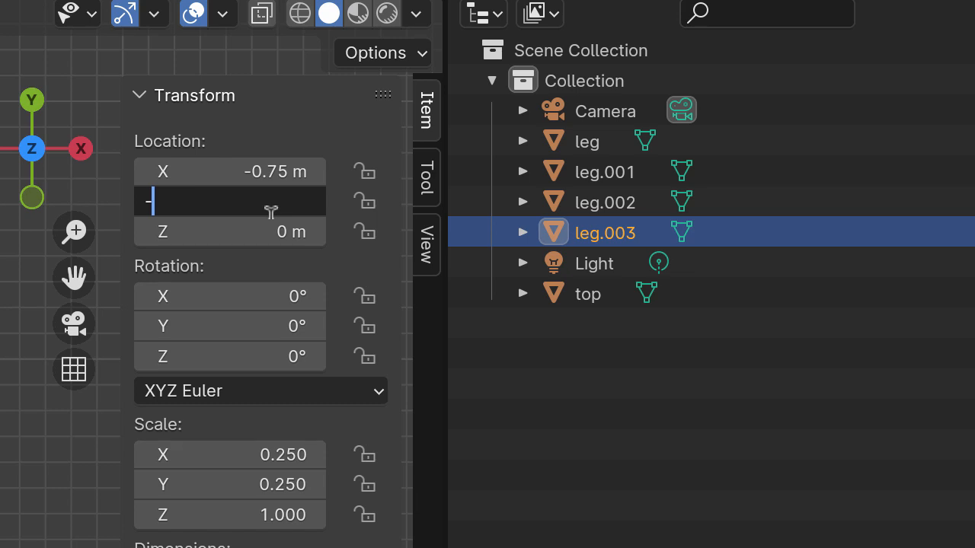
text(2.25)
key(Return)
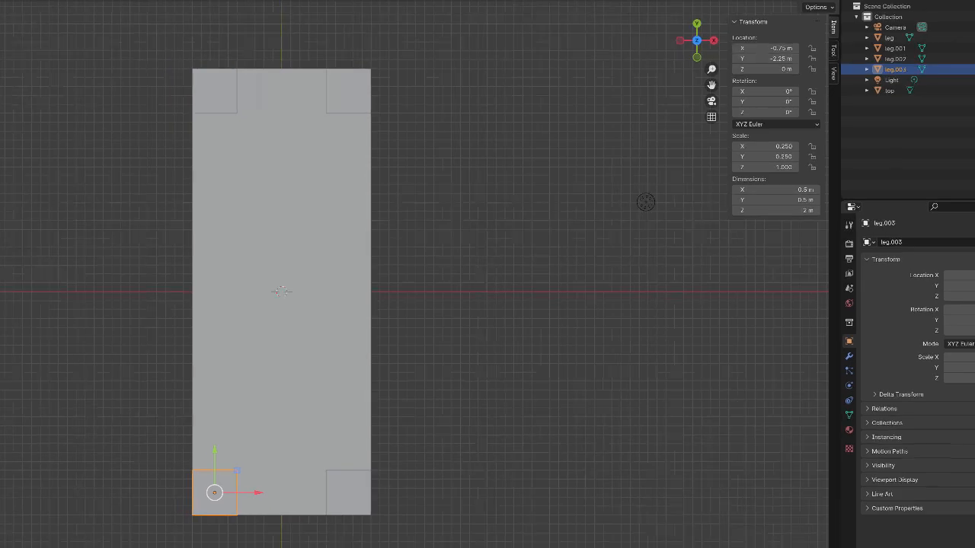
- Lower all four legs together along Z to about -0.76 m, lining their tops up with the slab's upper face
click(75, 16)
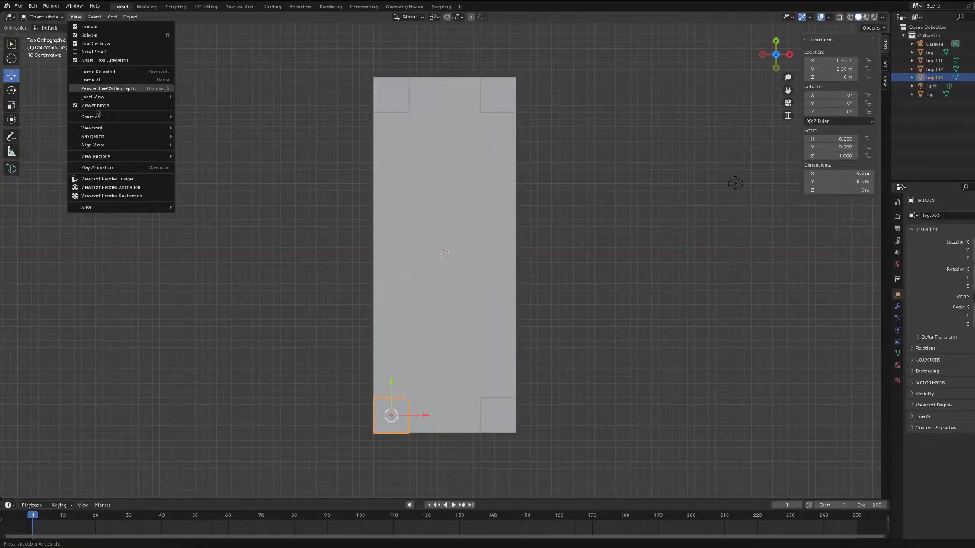
mouse_move(97, 128)
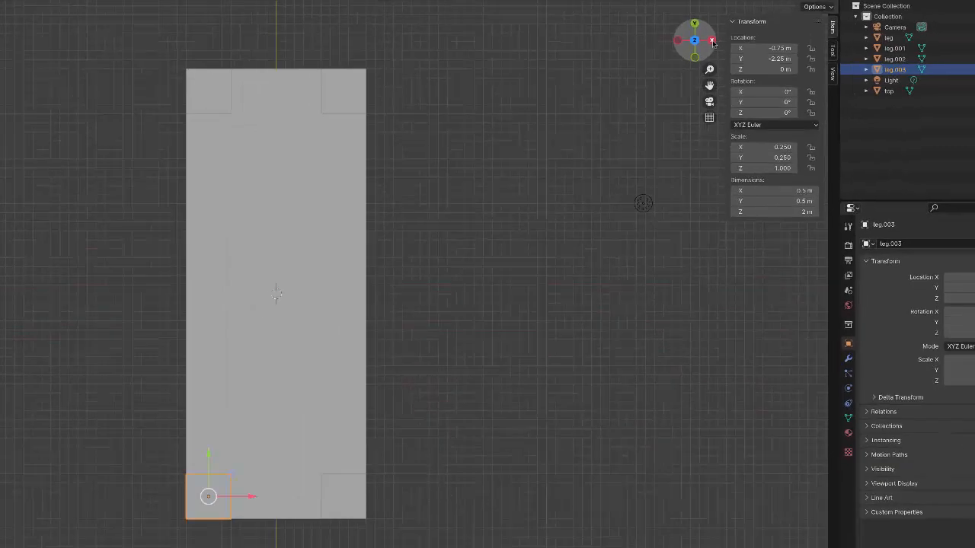
click(607, 170)
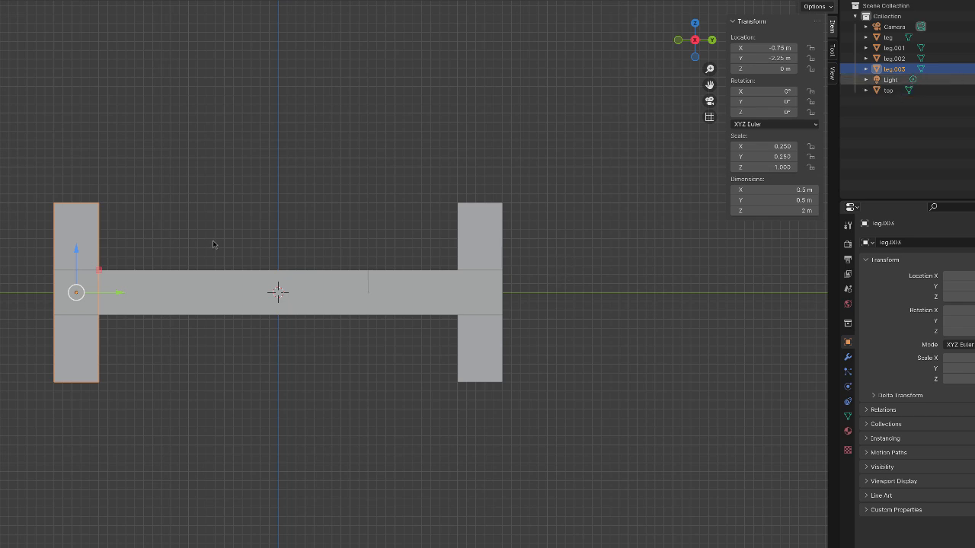
shift+click(887, 38)
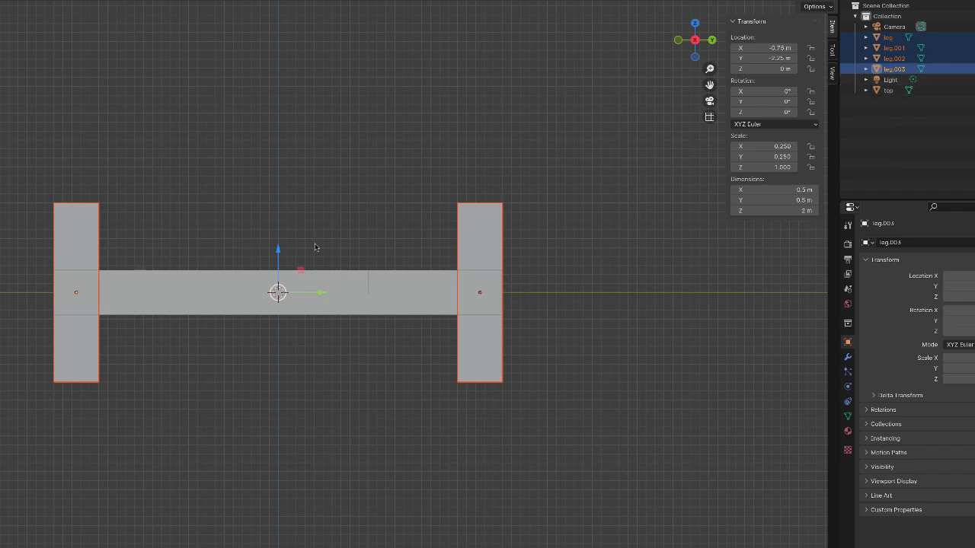
drag(277, 250, 278, 319)
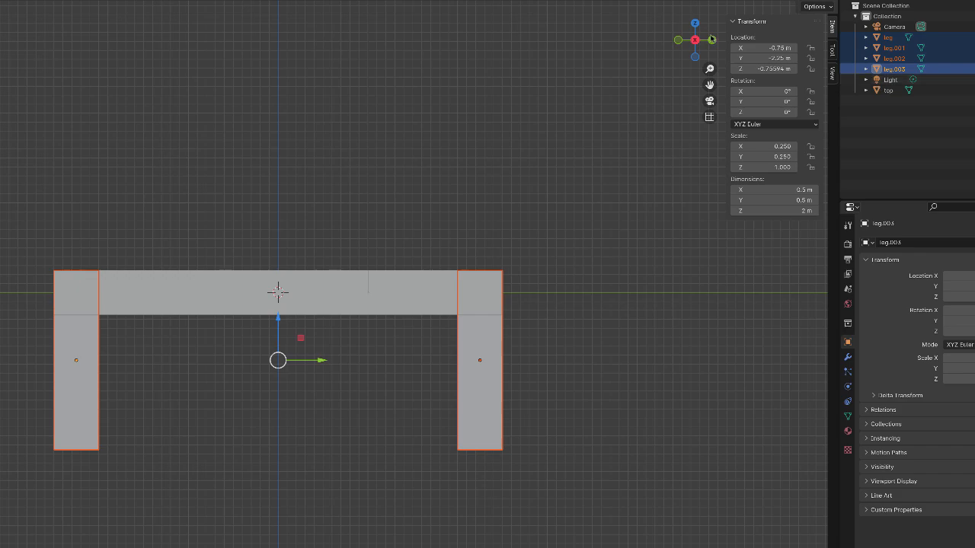
- Set the Z location of the original leg to exactly -0.75 m
click(884, 37)
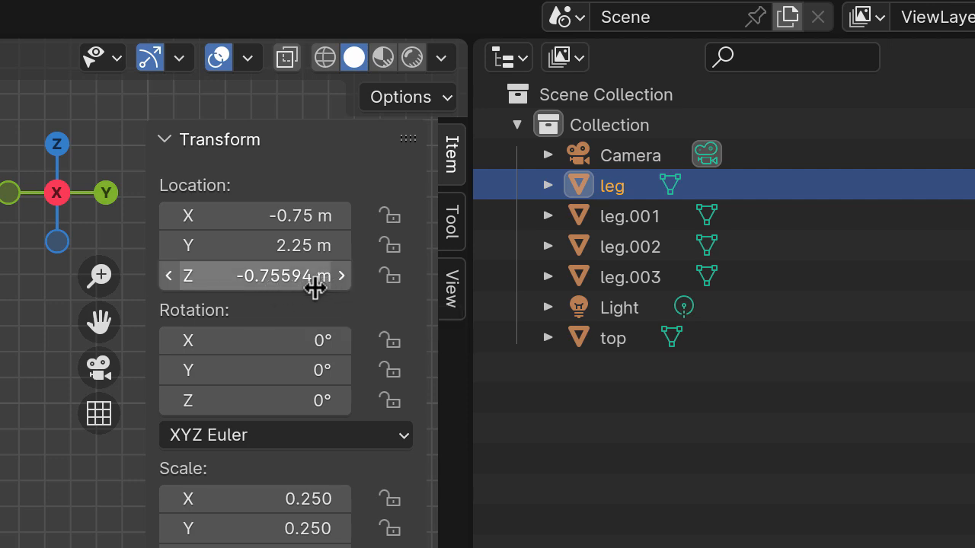
click(269, 275)
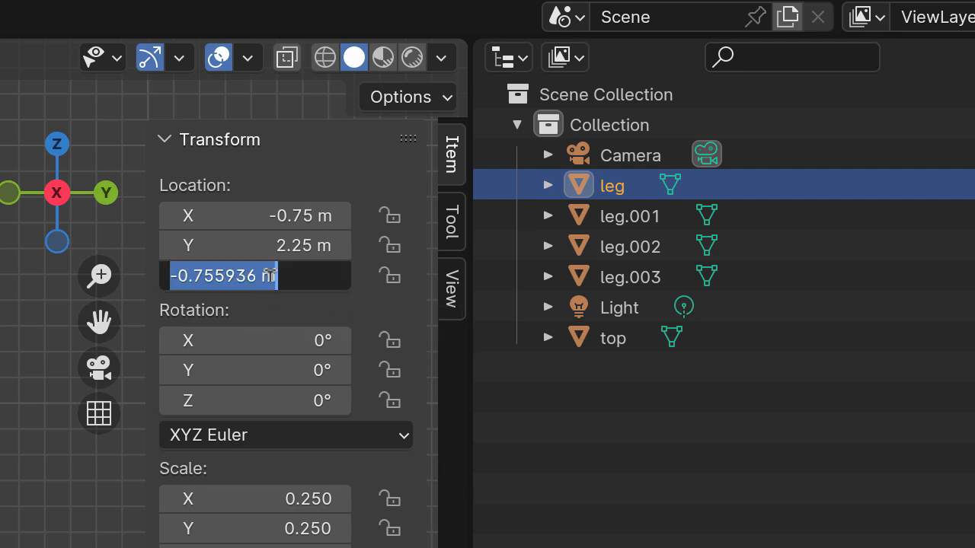
text(-.75)
key(Return)
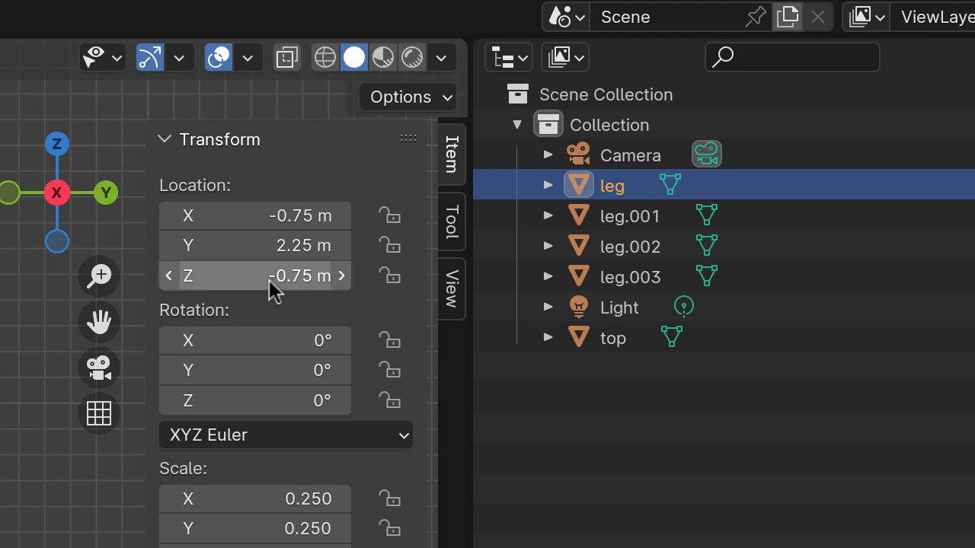
- Set the Z location of leg.001 to -0.75 m
click(647, 223)
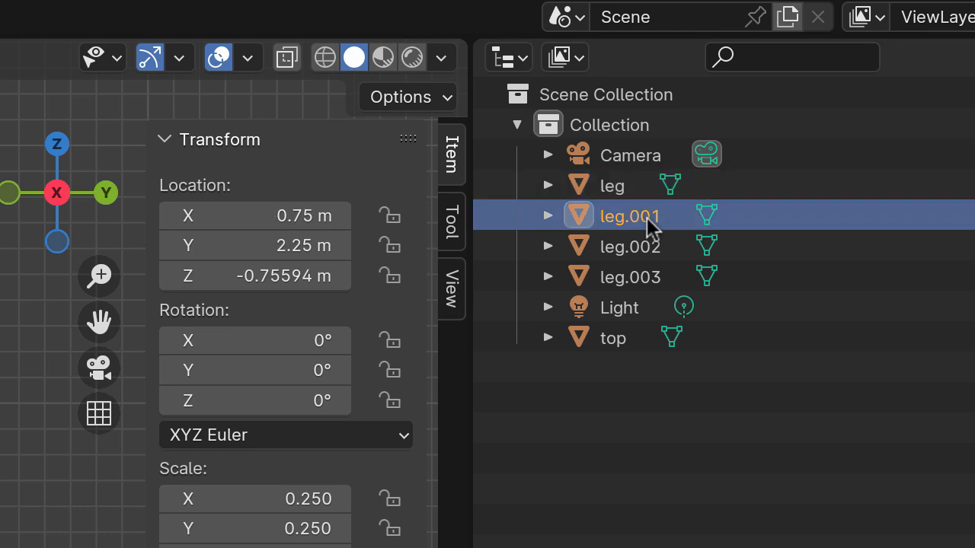
click(290, 276)
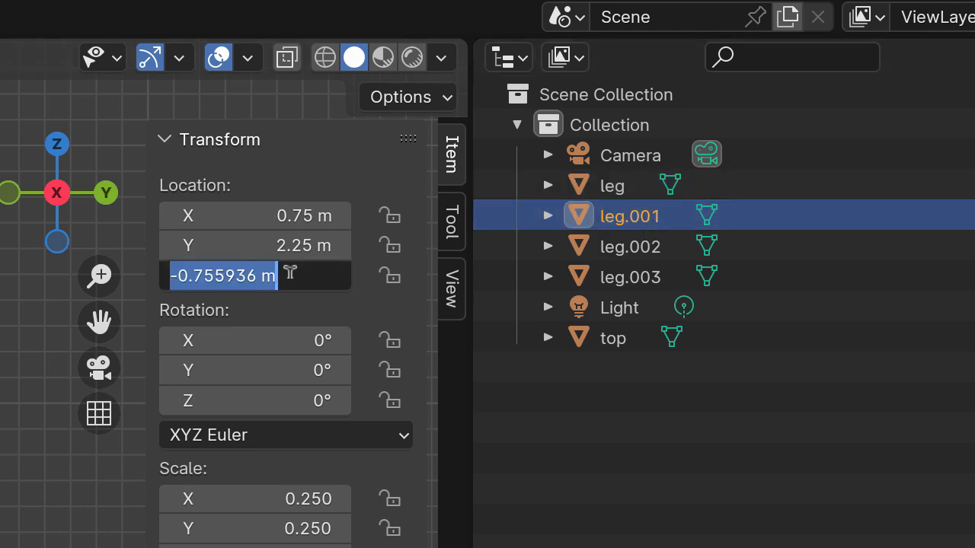
text(-.75)
key(Return)
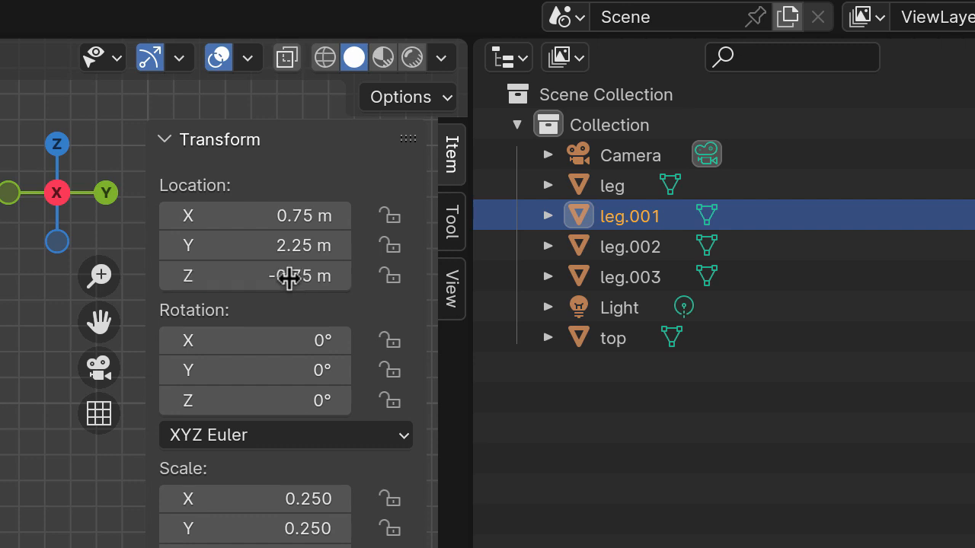
- Set the Z location of leg.002 to -0.75 m
click(629, 252)
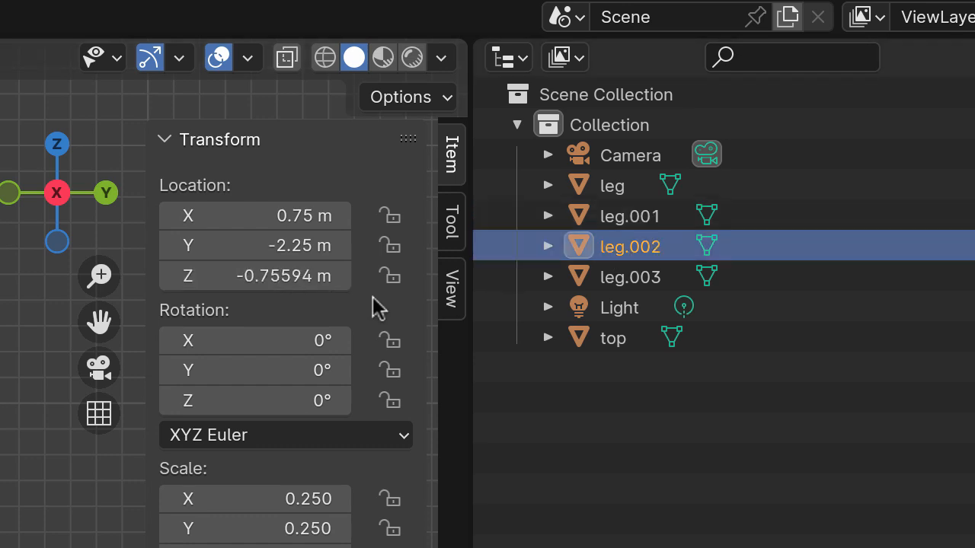
click(295, 274)
text(-)
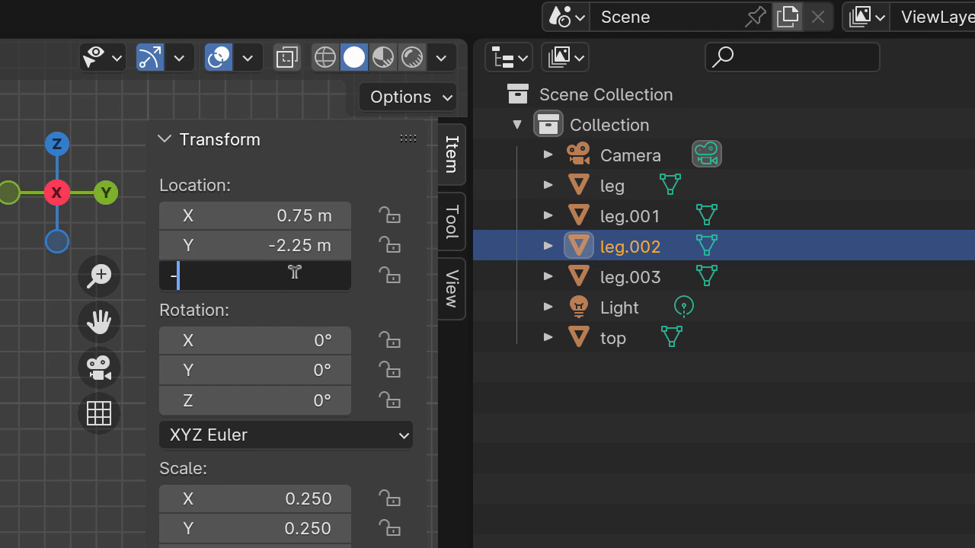
text(0.75)
key(Return)
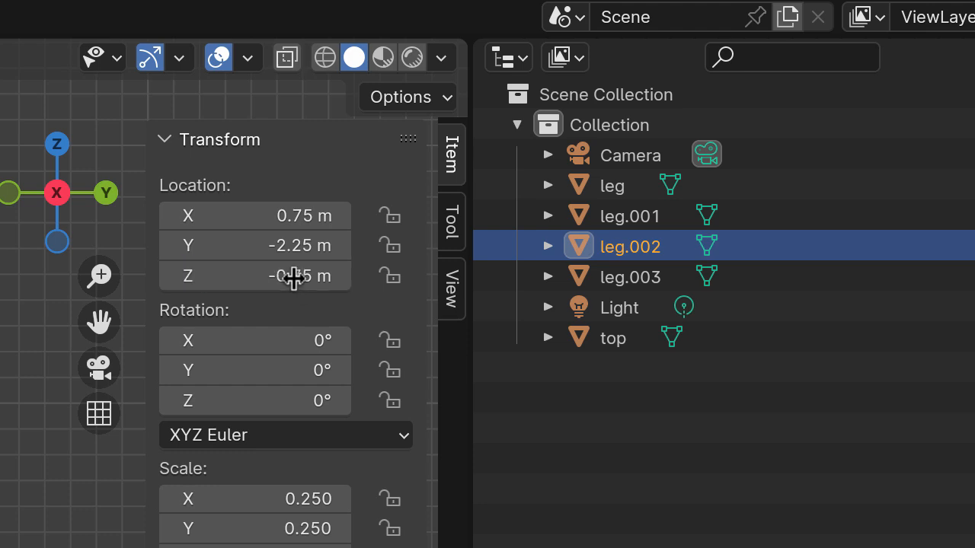
- Set the Z location of leg.003 to -0.75 m and clear the selection
click(653, 280)
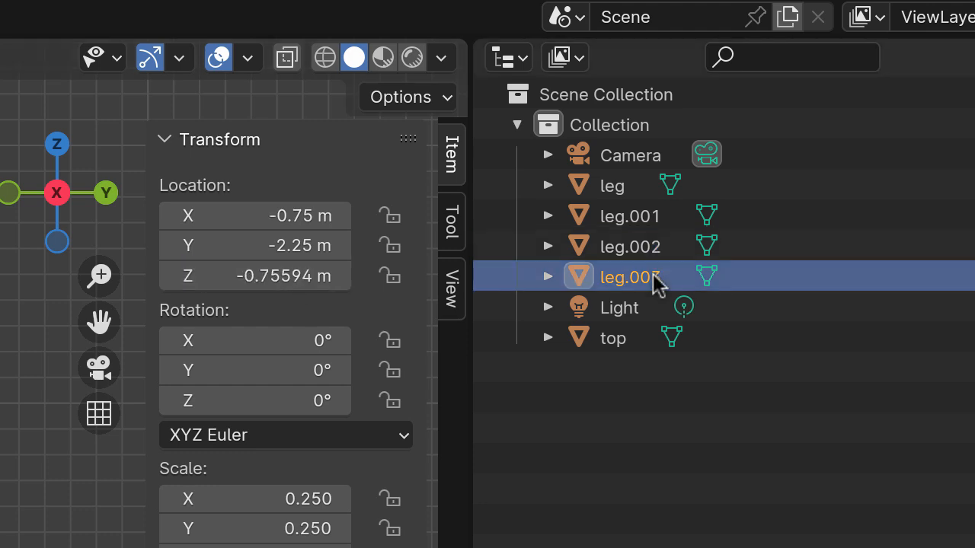
click(282, 277)
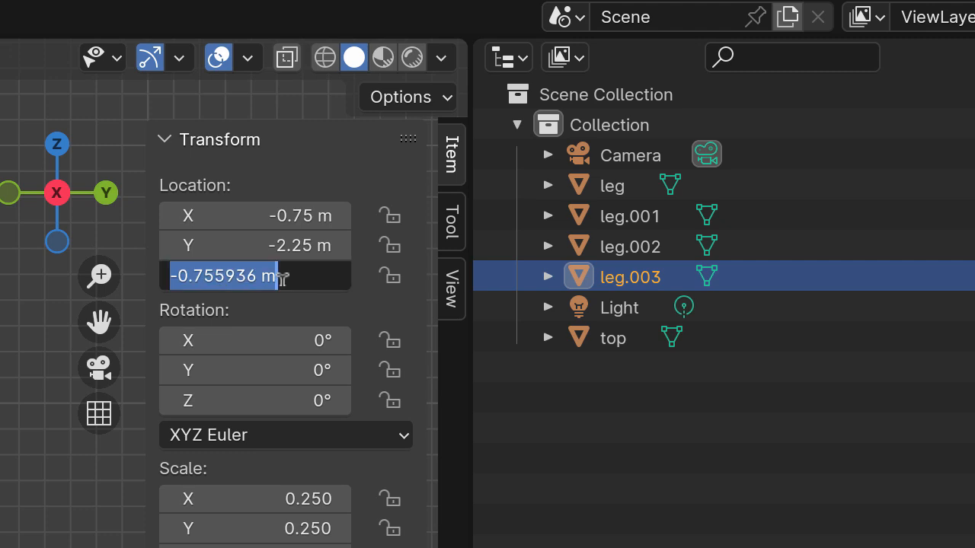
text(-)
text(.75)
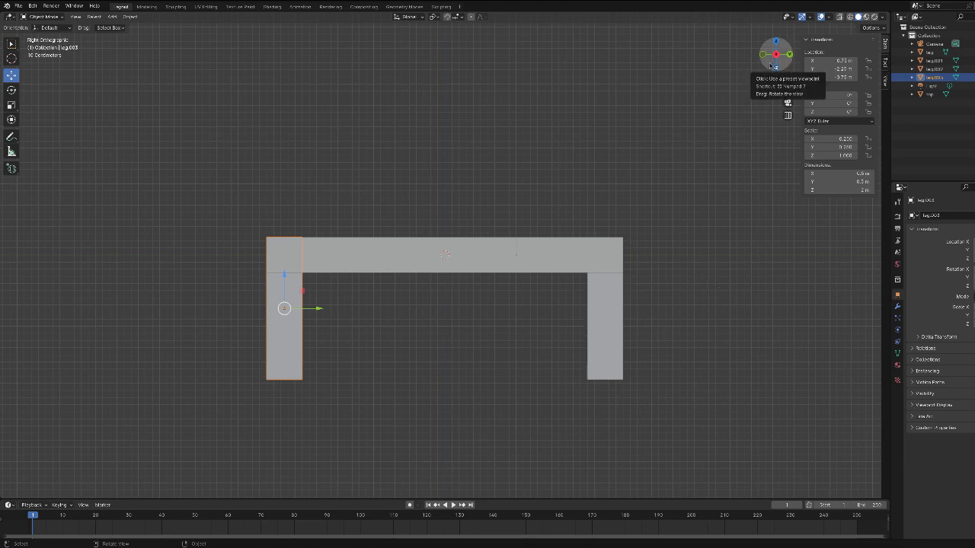
drag(776, 67, 725, 193)
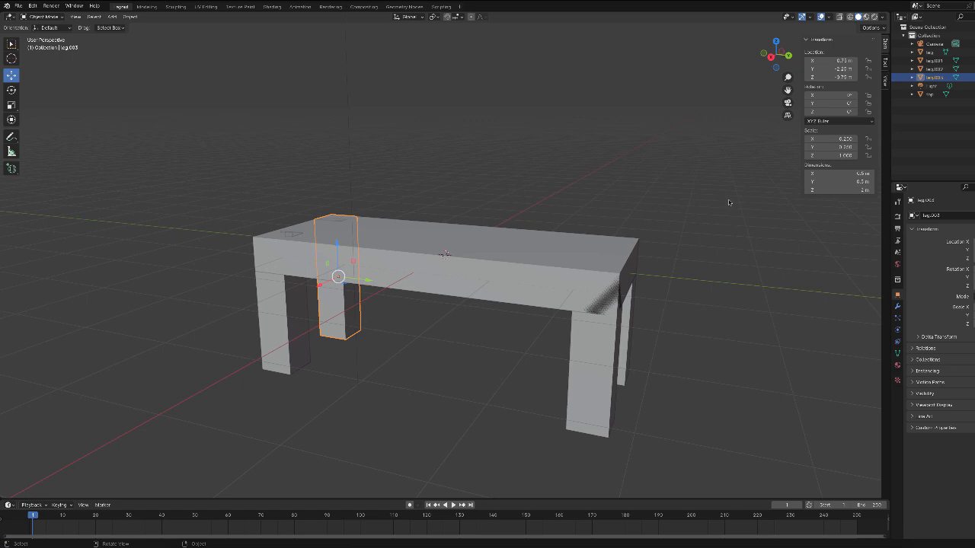
scroll(728, 202, down, 2)
click(352, 179)
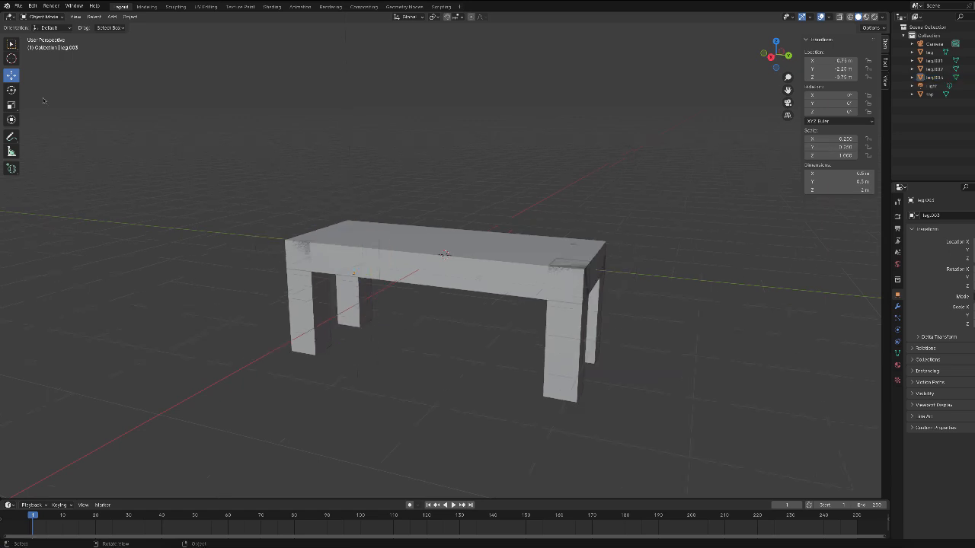